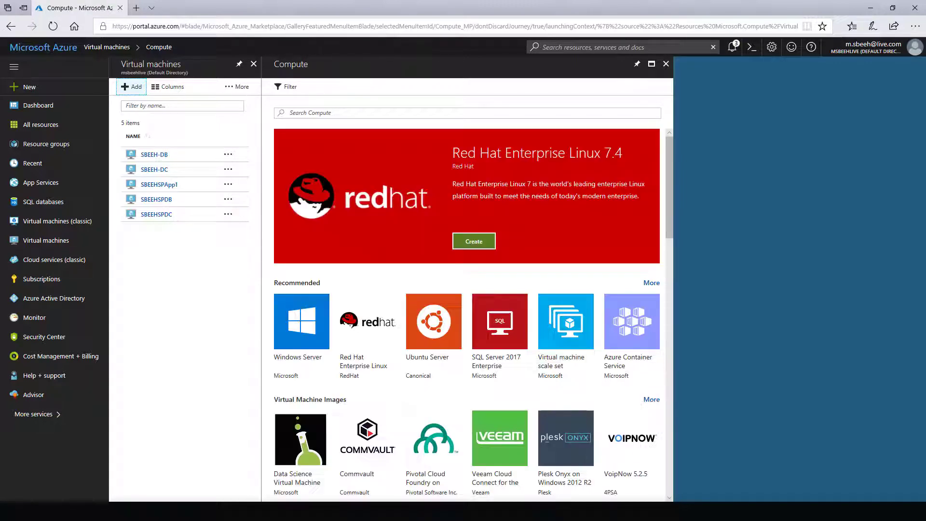
- Pick the Windows Server 2016 Datacenter image and start creating a VM from it
{"action": "left_click", "coordinate": [302, 328]}
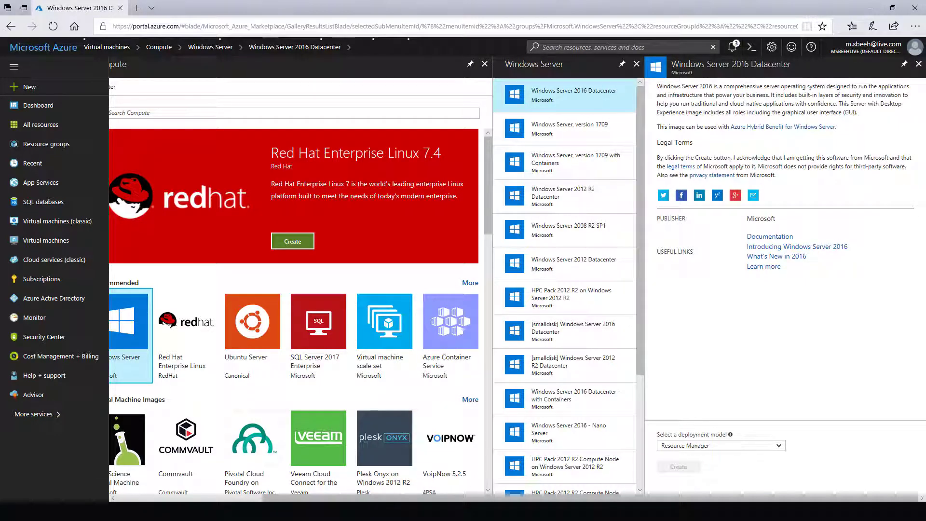
{"action": "left_click", "coordinate": [678, 466]}
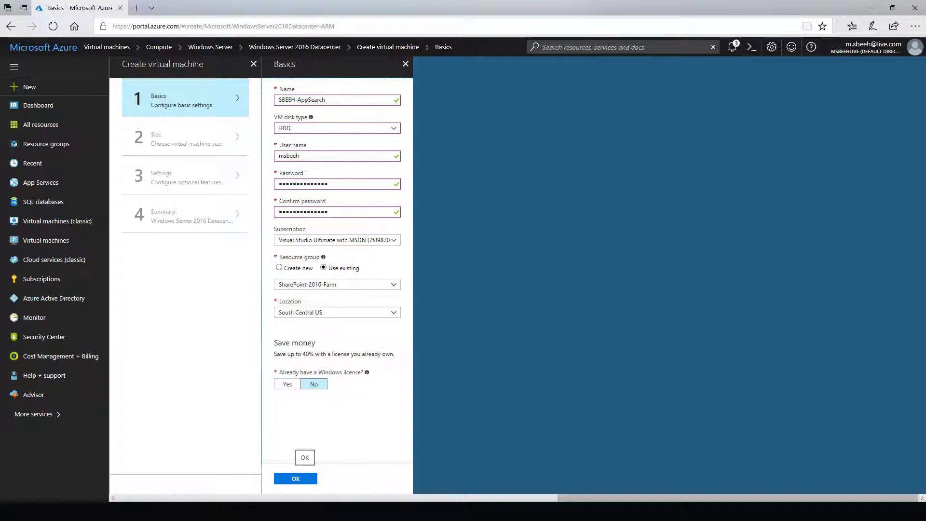
- Confirm the Basics for SBEEH-AppSearch: HDD disk, SharePoint-2016-Farm group, South Central US
{"action": "left_click", "coordinate": [296, 478]}
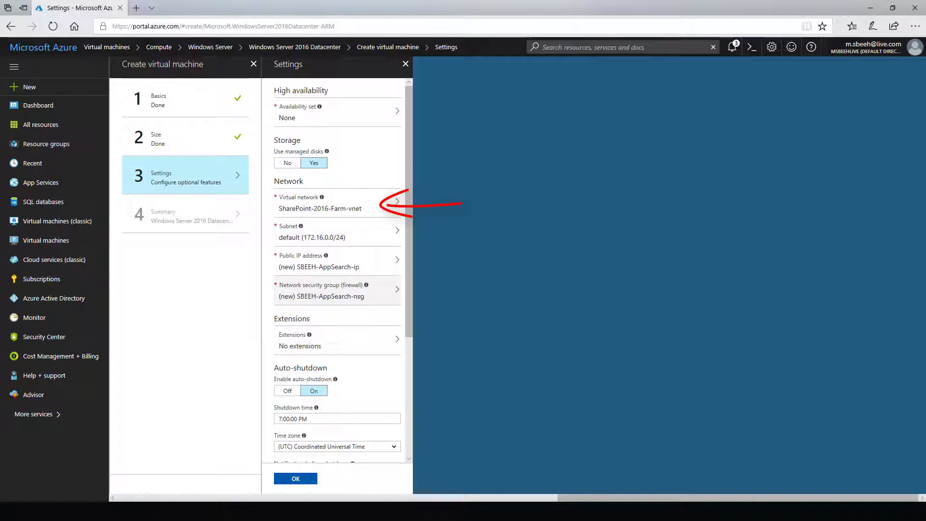
- Accept the settings with Amman auto-shutdown time zone and create the Standard A4 v2 VM
{"action": "scroll", "coordinate": [337, 271], "scroll_direction": "down", "scroll_amount": 4}
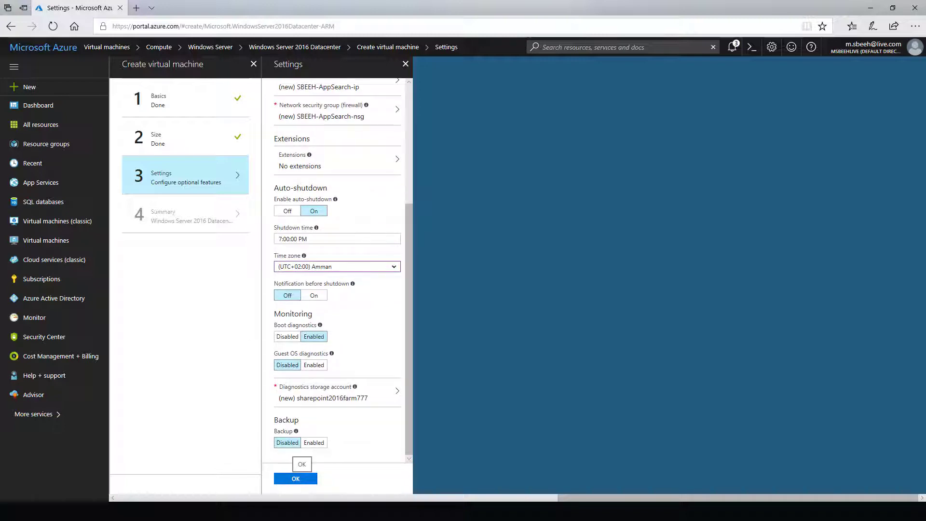
{"action": "left_click", "coordinate": [296, 478]}
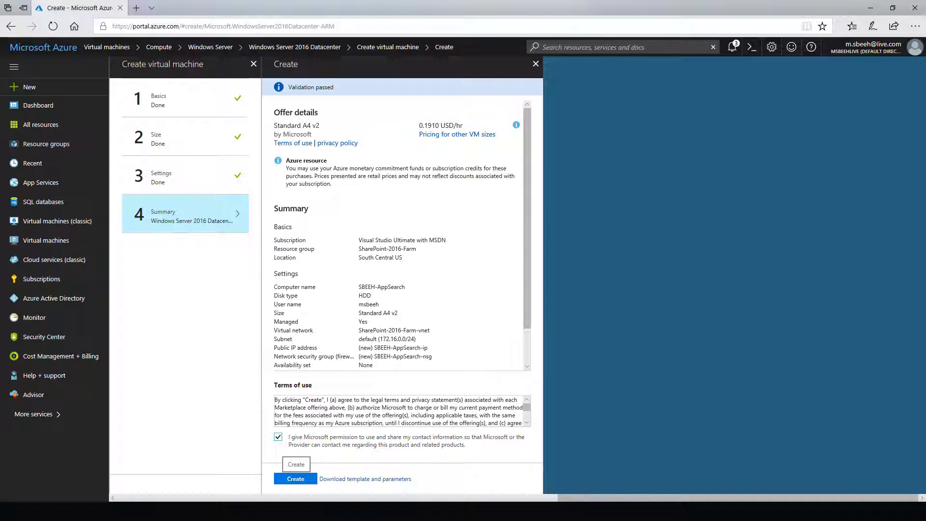
{"action": "left_click", "coordinate": [296, 479]}
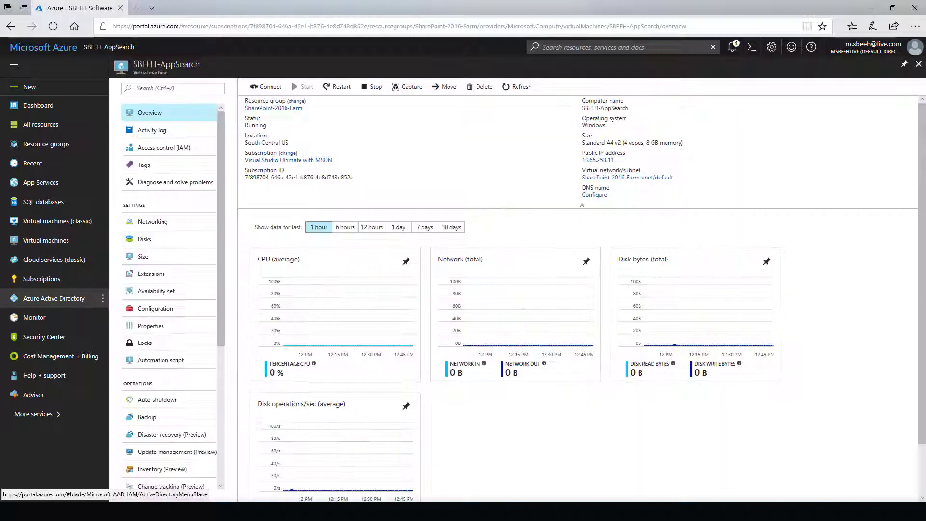
- Make sbeeh-appsearch920's ipconfig1 private IP 172.16.0.6 static and bring up the Notepad server list
{"action": "left_click", "coordinate": [152, 222]}
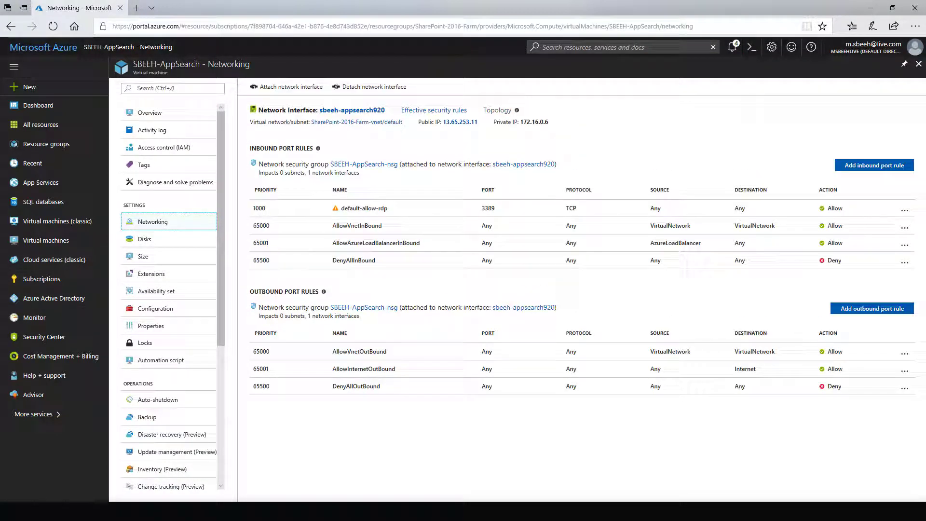
{"action": "left_click", "coordinate": [352, 110]}
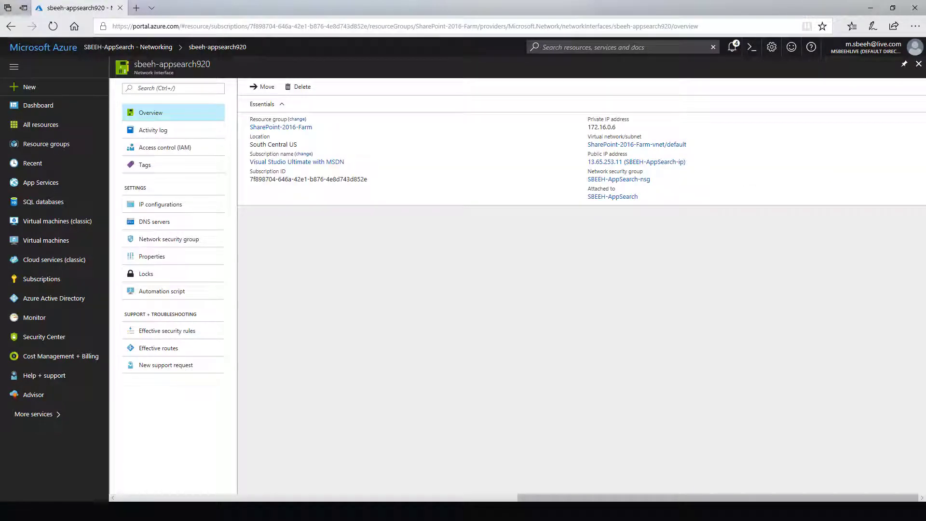
{"action": "left_click", "coordinate": [161, 204]}
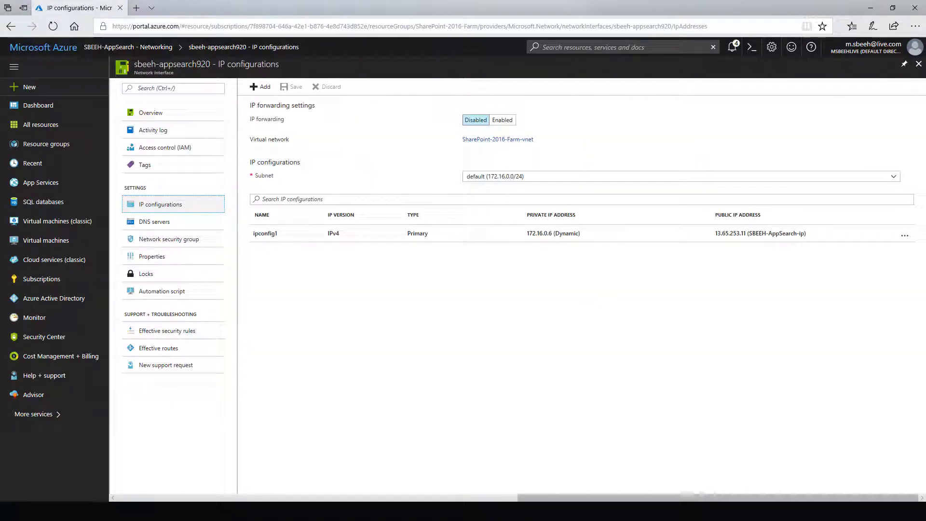
{"action": "left_click", "coordinate": [265, 233]}
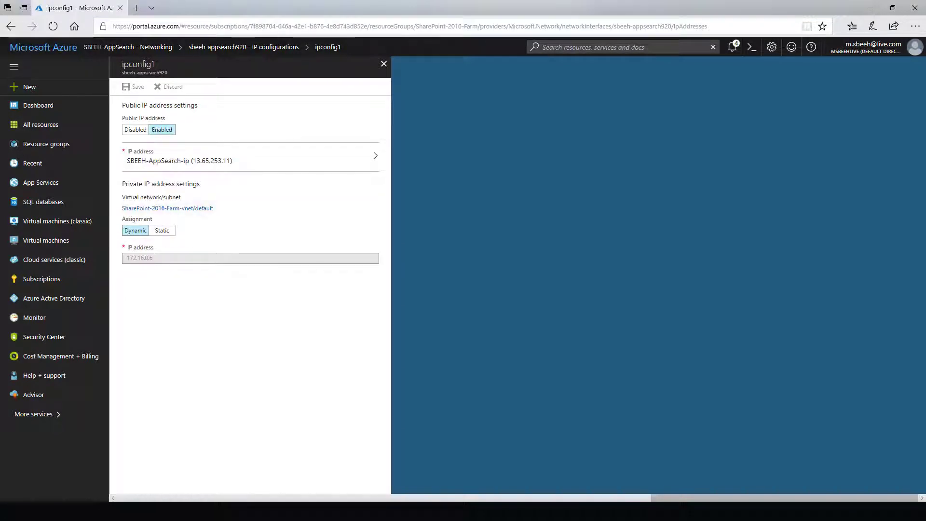
{"action": "left_click", "coordinate": [162, 230]}
{"action": "left_click_drag", "start_coordinate": [153, 258], "coordinate": [99, 260]}
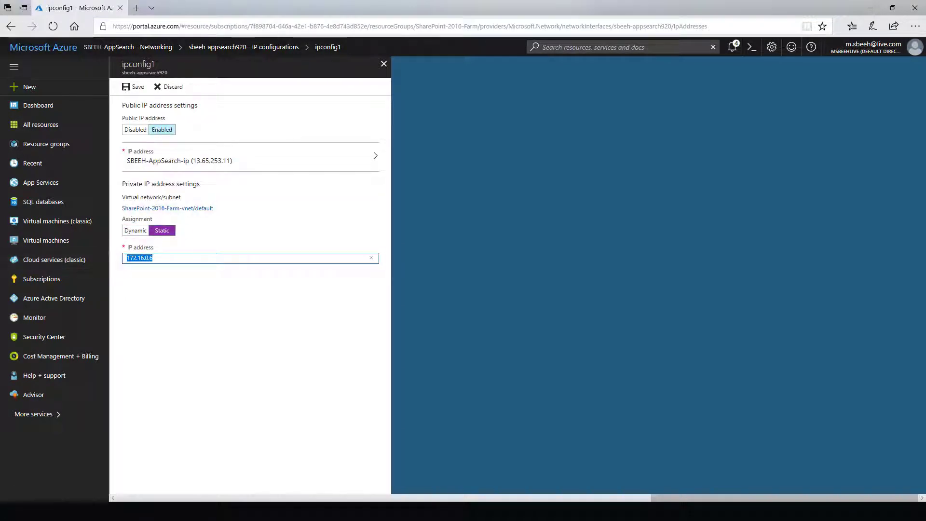
{"action": "left_click", "coordinate": [249, 511]}
{"action": "key", "text": "End"}
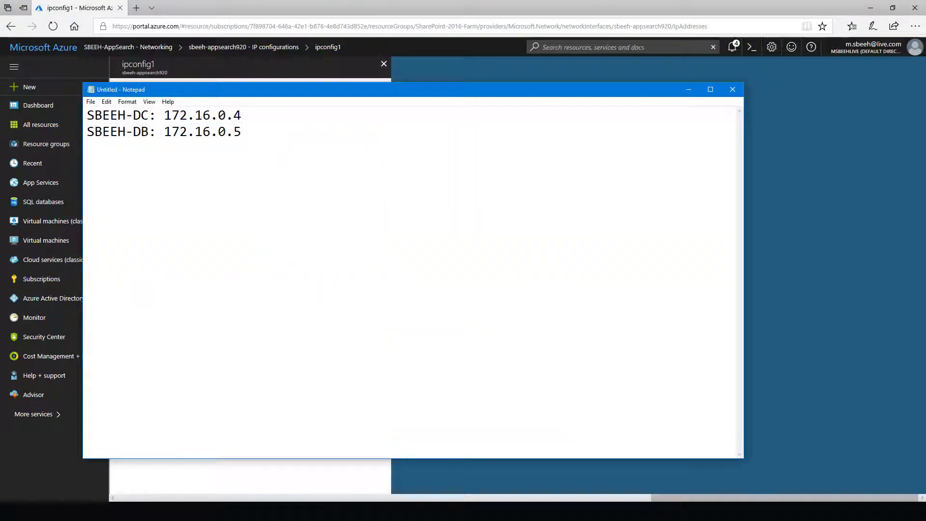
- Add the line 'SBEEH-AppSearch: 172.16.0.6' to the Notepad server list
{"action": "key", "text": "Return"}
{"action": "type", "text": "SBEEH-AppSe"}
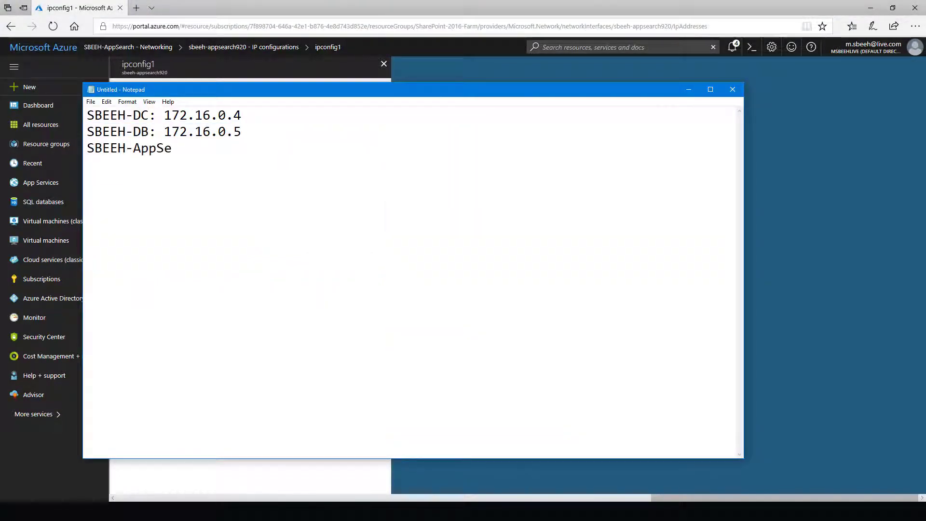
{"action": "type", "text": "a"}
{"action": "key", "text": "BackSpace"}
{"action": "key", "text": "BackSpace"}
{"action": "key", "text": "BackSpace"}
{"action": "type", "text": "earch: 172.16.0.6"}
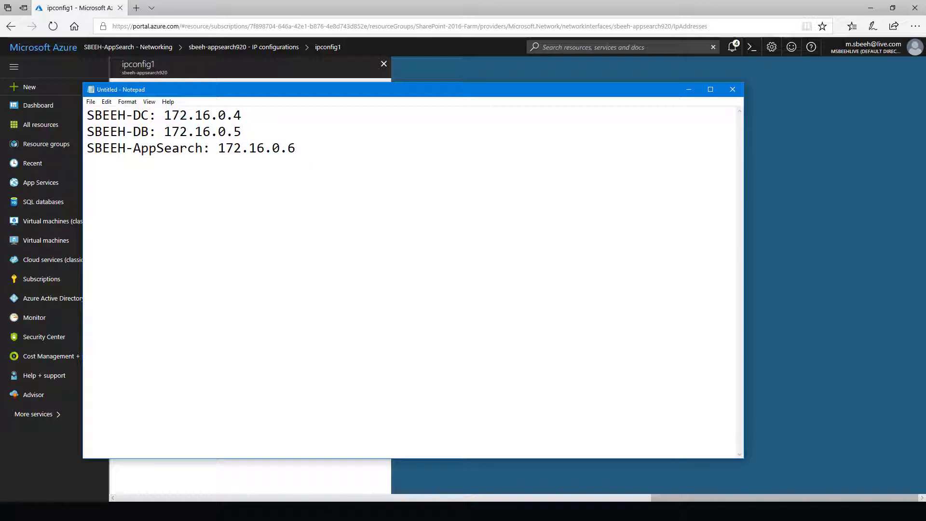
{"action": "key", "text": "alt+Tab"}
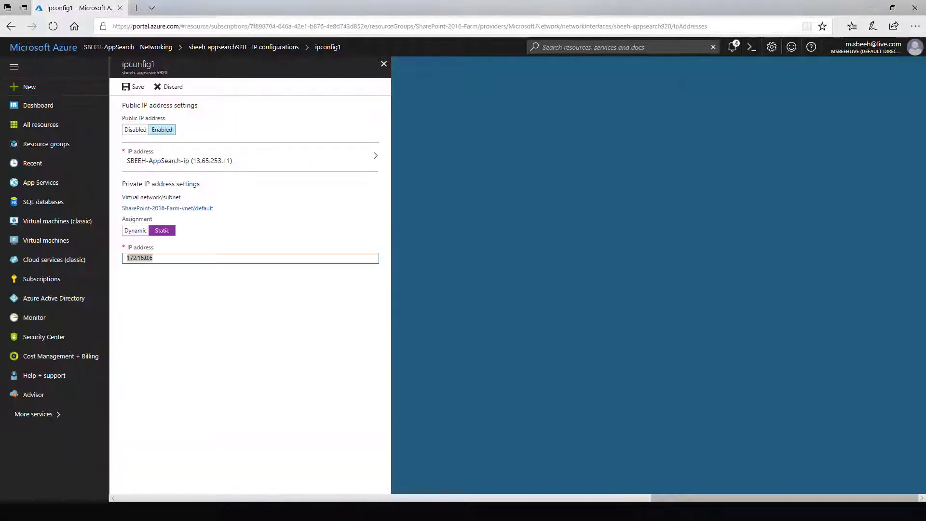
- Save the static IP on ipconfig1 and reopen the SBEEH-AppSearch VM from the dashboard
{"action": "key", "text": "ctrl+a"}
{"action": "left_click", "coordinate": [133, 87]}
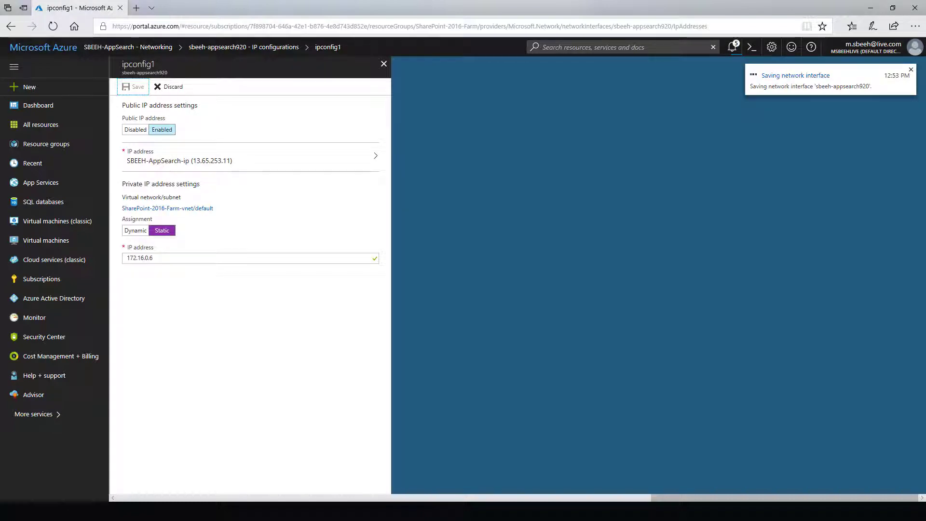
{"action": "left_click", "coordinate": [383, 64]}
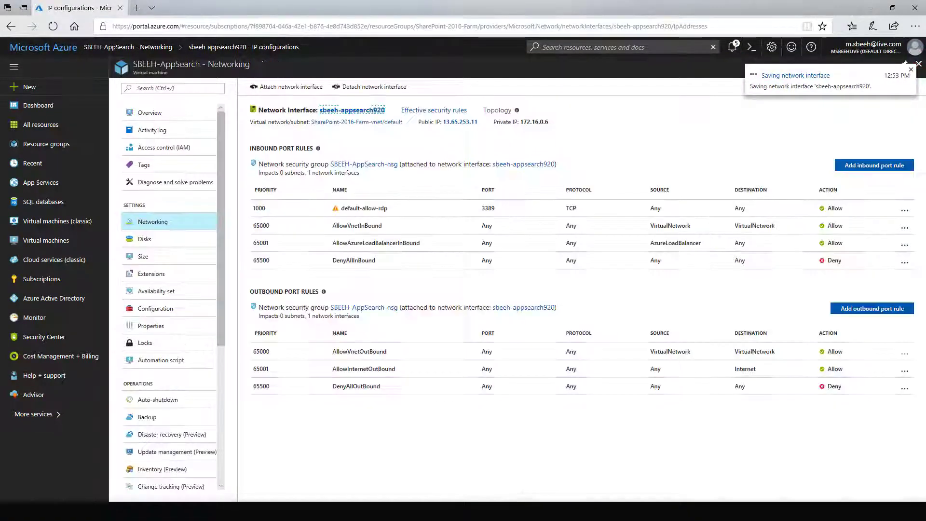
{"action": "left_click", "coordinate": [919, 64]}
{"action": "left_click", "coordinate": [918, 64]}
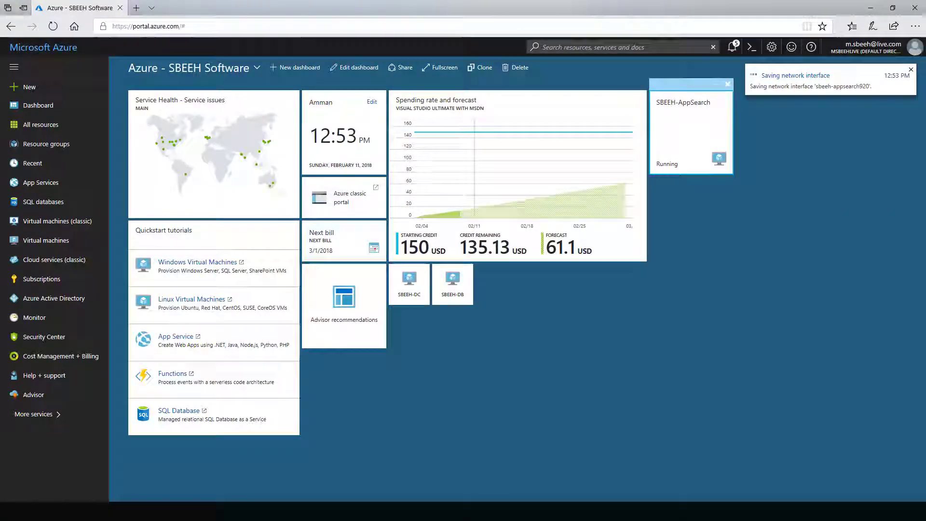
{"action": "left_click", "coordinate": [690, 131]}
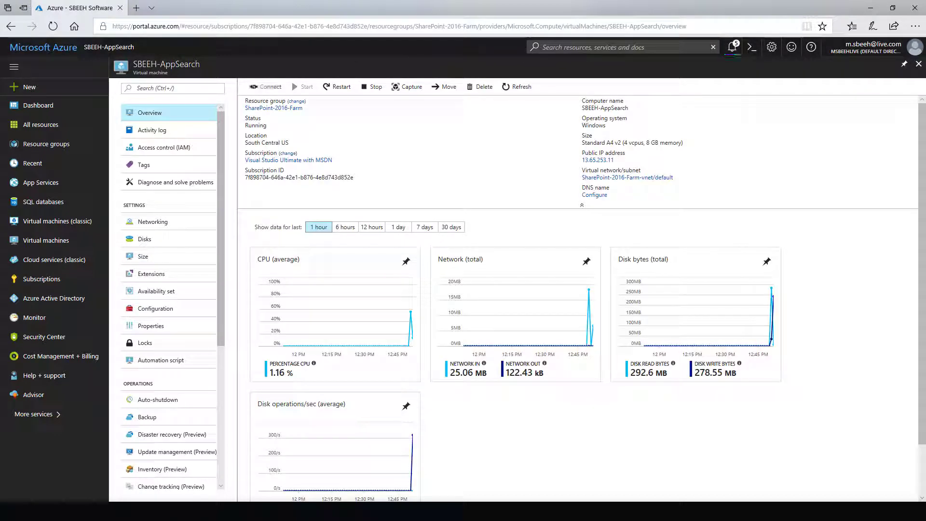
- Download the SBEEH-AppSearch remote desktop file, save it and open it
{"action": "left_click", "coordinate": [266, 86]}
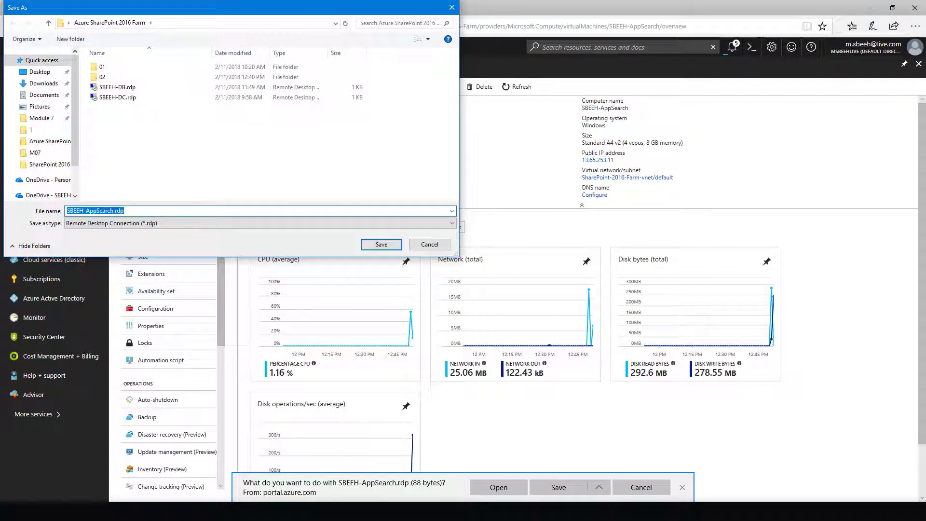
{"action": "key", "text": "Return"}
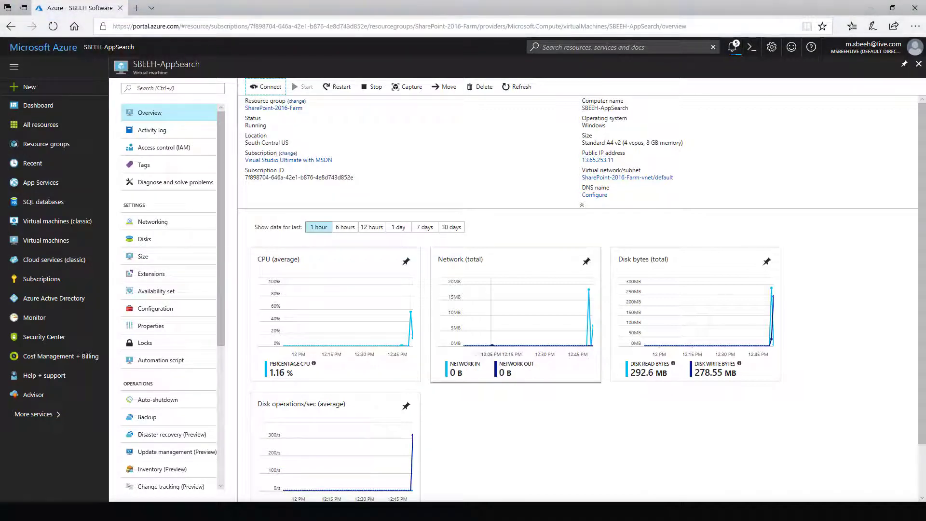
{"action": "left_click", "coordinate": [525, 304]}
- Connect to the VM using a different account, entering the admin username and password
{"action": "left_click", "coordinate": [384, 300]}
{"action": "left_click", "coordinate": [435, 339]}
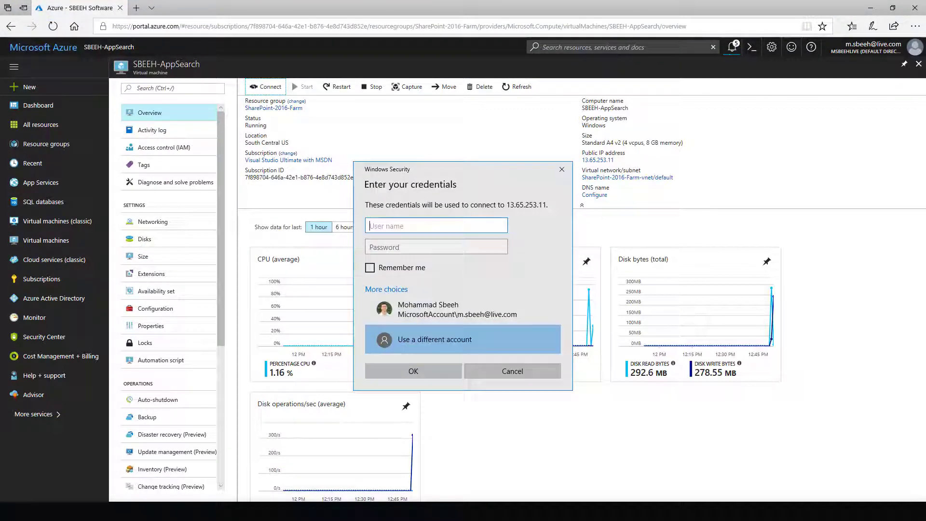
{"action": "type", "text": "sbeeh"}
{"action": "key", "text": "Tab"}
{"action": "type", "text": "********"}
{"action": "key", "text": "Return"}
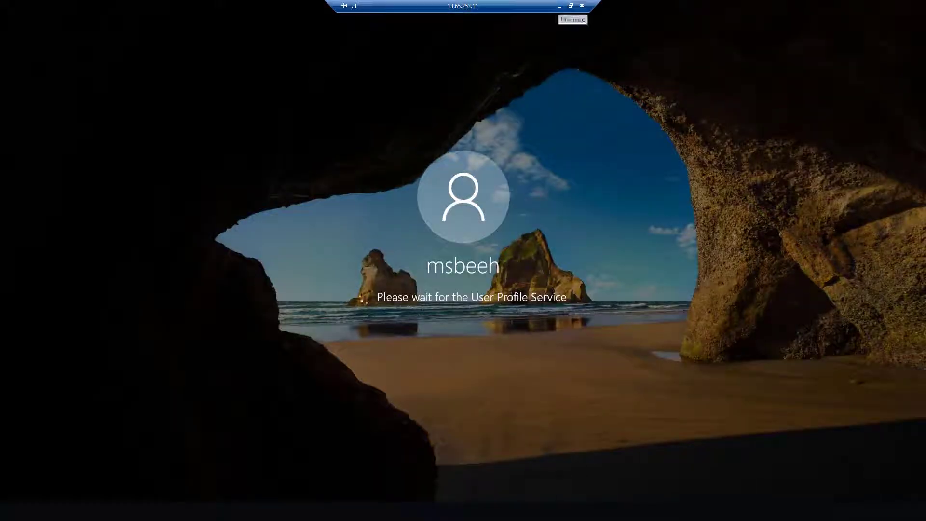
- Minimize the SBEEH-AppSearch session and switch to the SBEEH-DC remote session
{"action": "left_click", "coordinate": [559, 5]}
{"action": "mouse_move", "coordinate": [226, 512]}
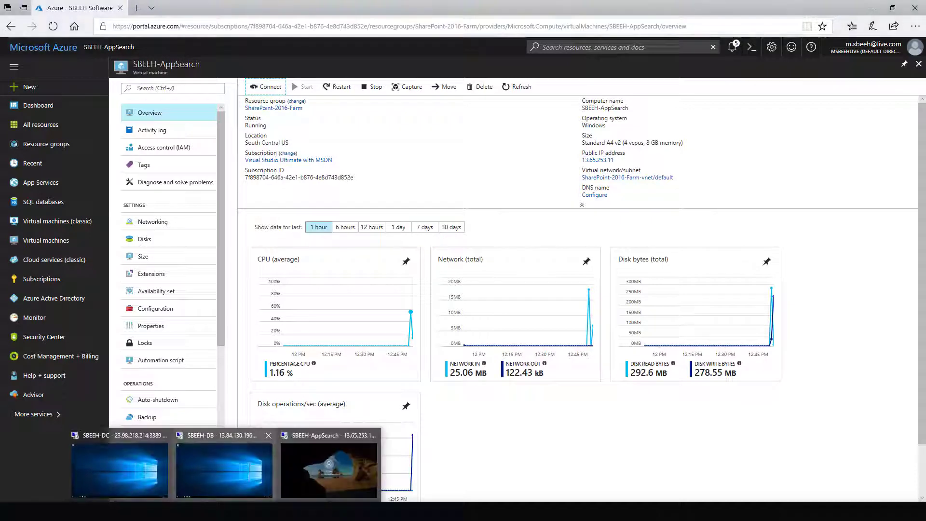
{"action": "left_click", "coordinate": [119, 468]}
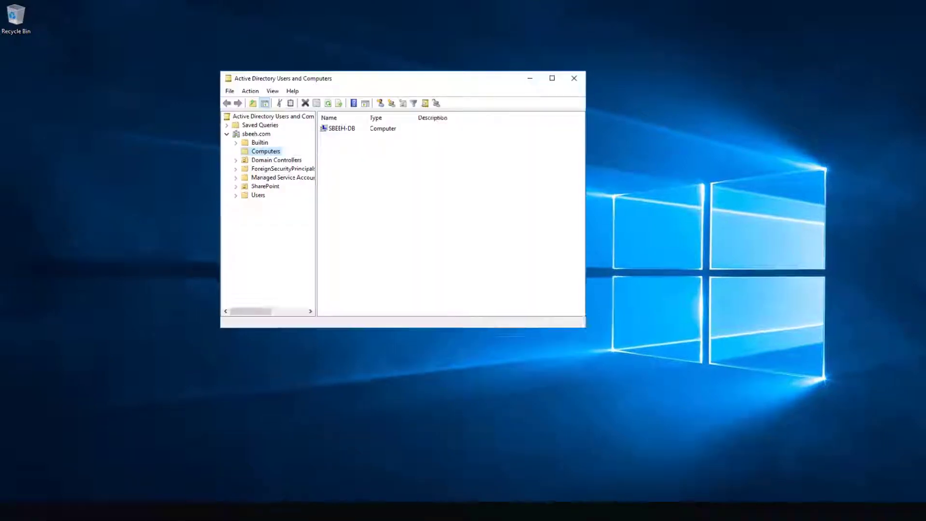
- Create a new user in the SharePoint OU with full name and logon name SPAdmin
{"action": "left_click", "coordinate": [229, 224]}
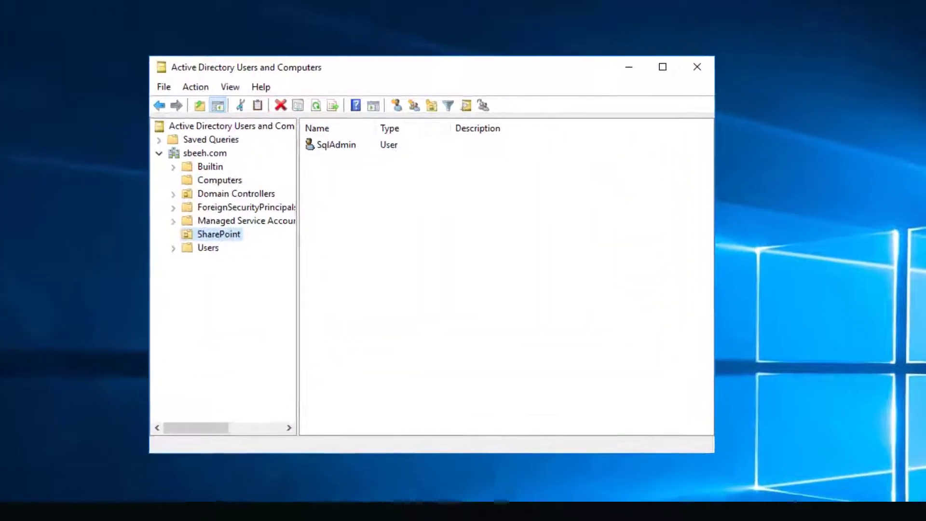
{"action": "left_click", "coordinate": [393, 105]}
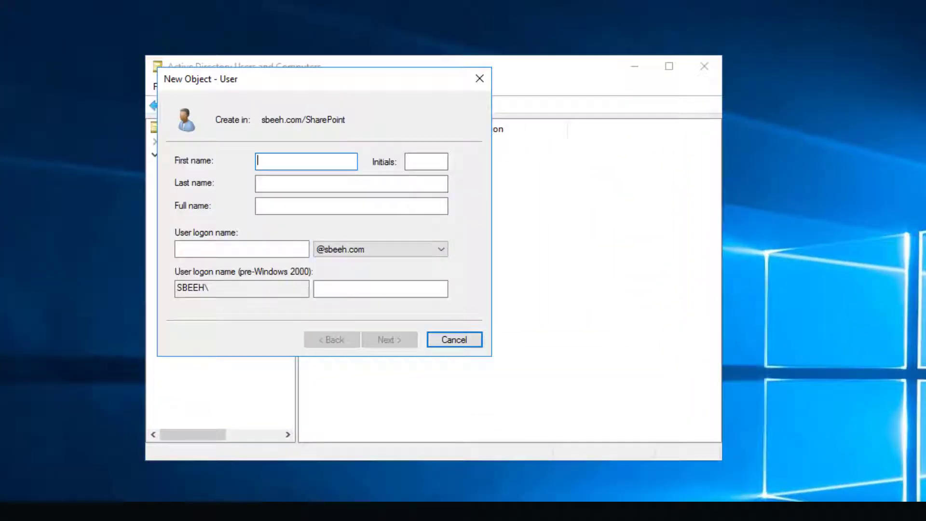
{"action": "left_click", "coordinate": [351, 206]}
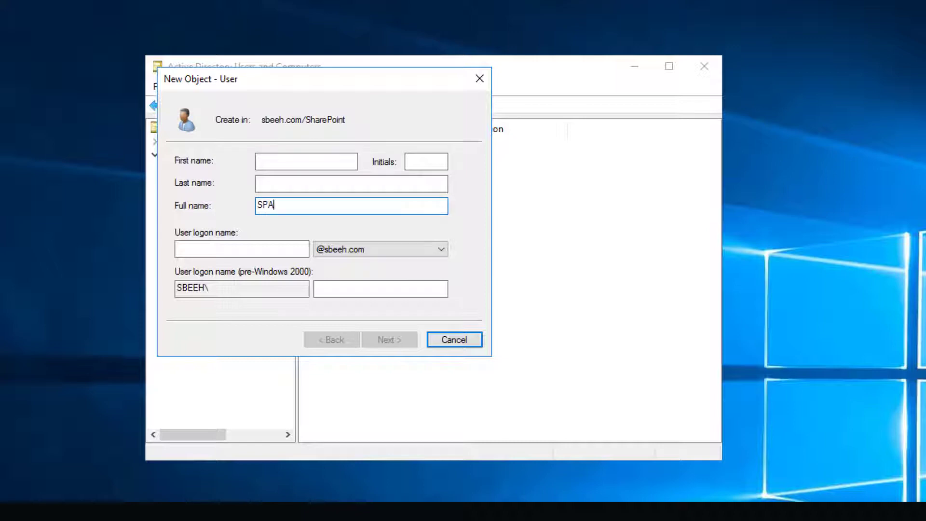
{"action": "type", "text": "SPAdmin"}
{"action": "key", "text": "Tab"}
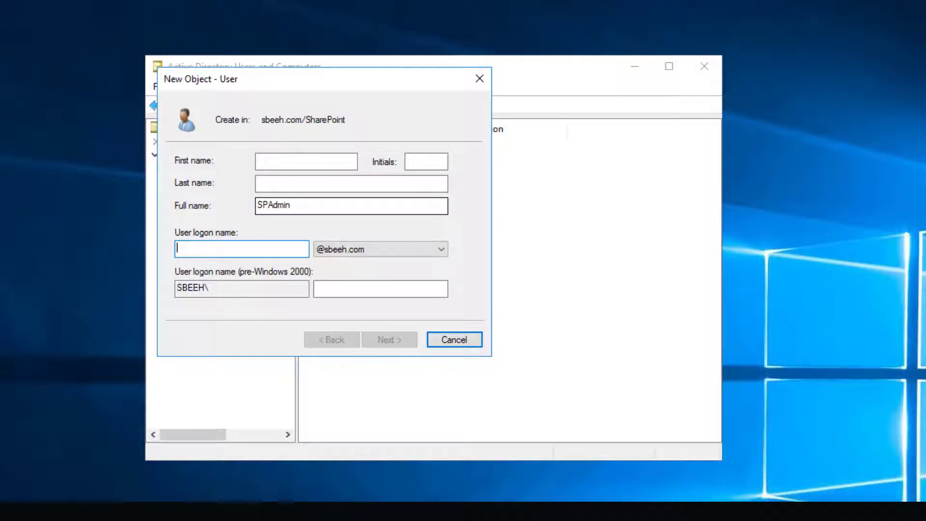
{"action": "key", "text": "shift+Tab"}
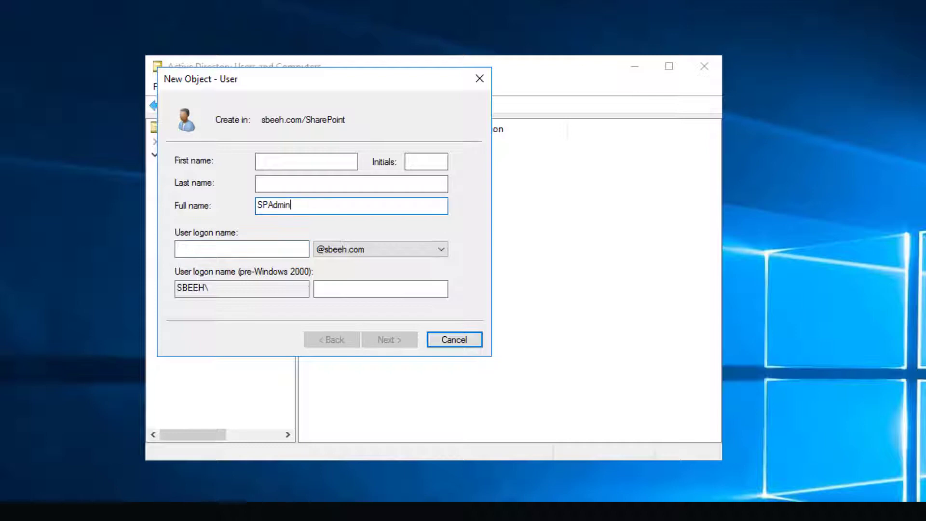
{"action": "key", "text": "Tab"}
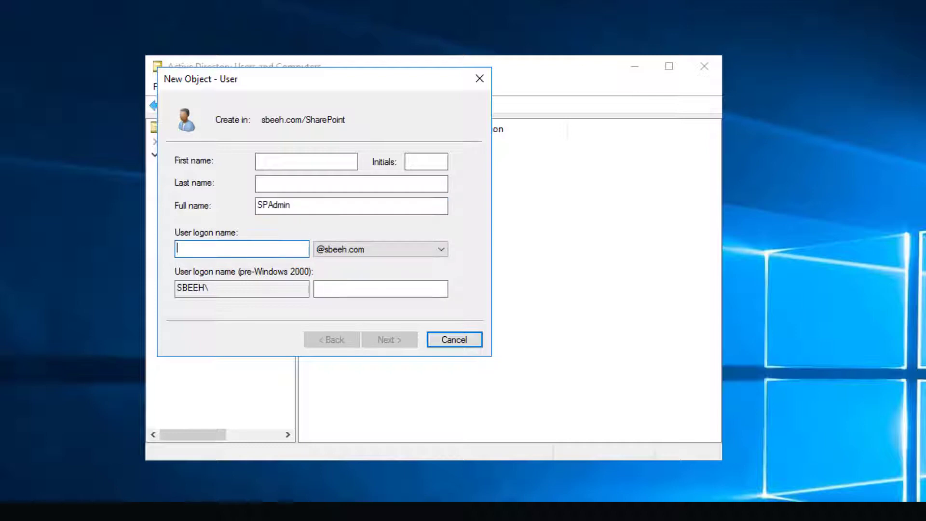
{"action": "type", "text": "SPAdmin"}
{"action": "key", "text": "Return"}
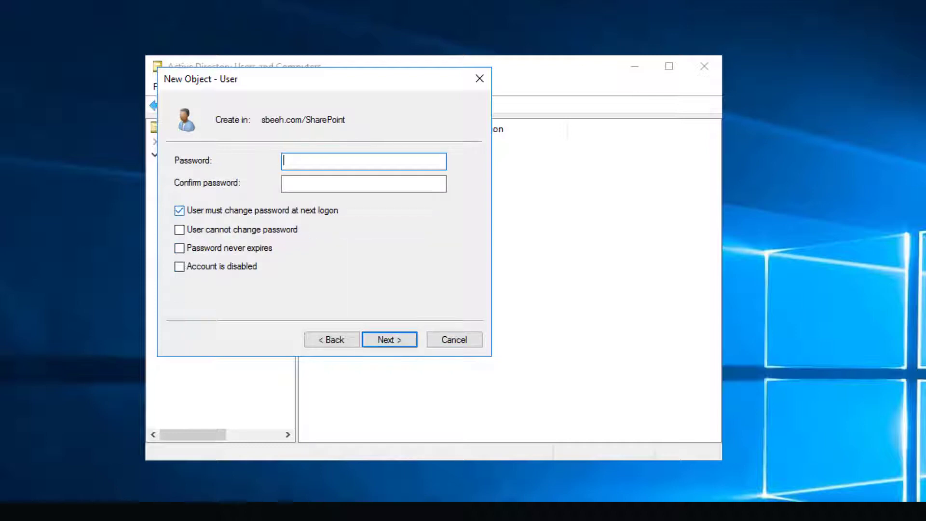
- Give SPAdmin a password that needn't and can't be changed, and finish the account
{"action": "left_click", "coordinate": [179, 210]}
{"action": "left_click", "coordinate": [179, 230]}
{"action": "left_click", "coordinate": [364, 161]}
{"action": "left_click", "coordinate": [364, 183]}
{"action": "type", "text": "••••"}
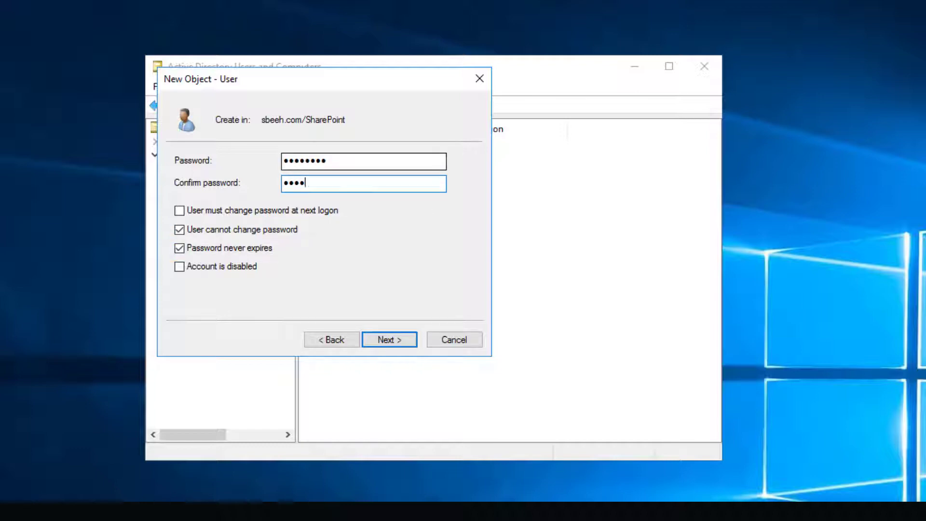
{"action": "type", "text": "•••••"}
{"action": "key", "text": "Return"}
{"action": "key", "text": "Return"}
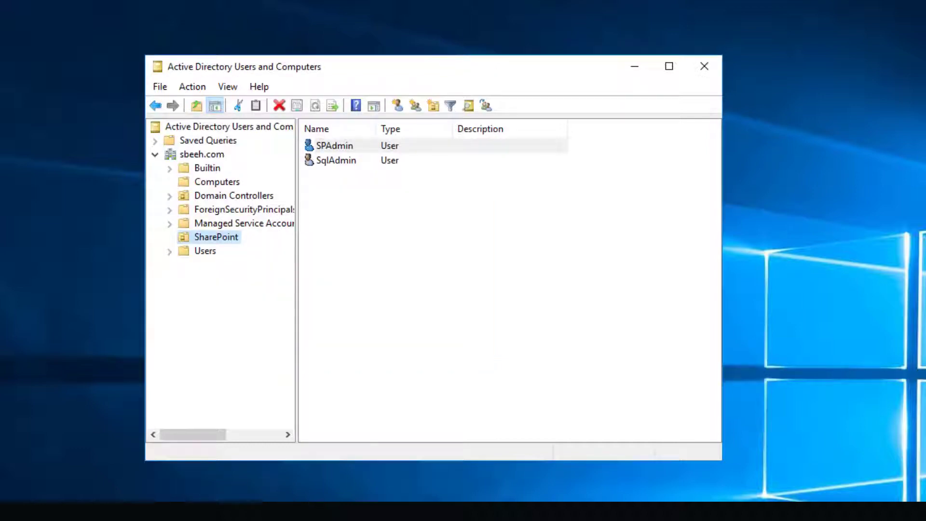
- Start a second SharePoint user with full name and logon name SPFarm
{"action": "left_click", "coordinate": [397, 105]}
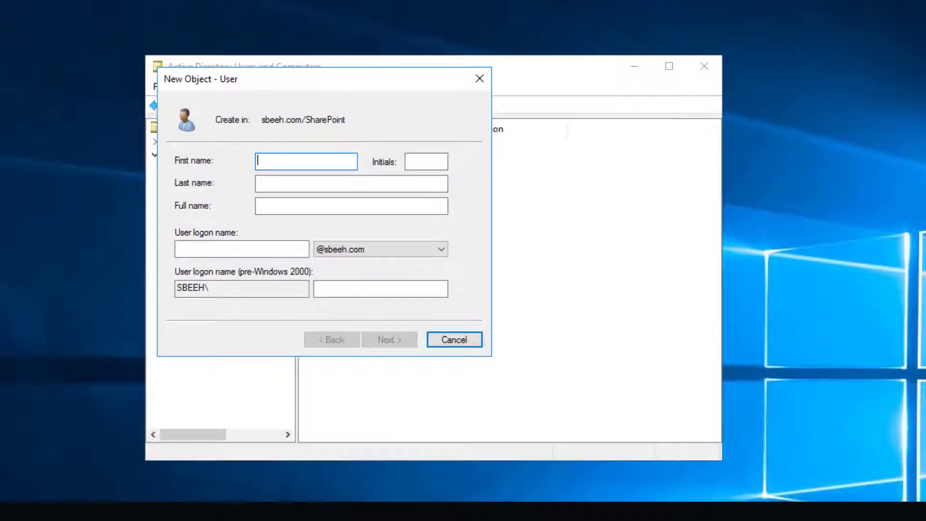
{"action": "left_click", "coordinate": [352, 206]}
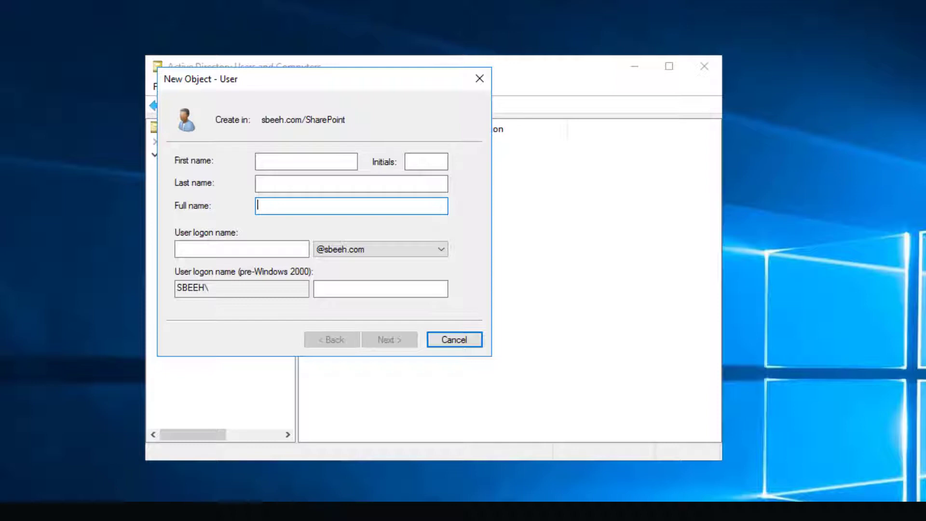
{"action": "type", "text": "SPFarm"}
{"action": "key", "text": "ctrl+a"}
{"action": "key", "text": "ctrl+c"}
{"action": "key", "text": "Tab"}
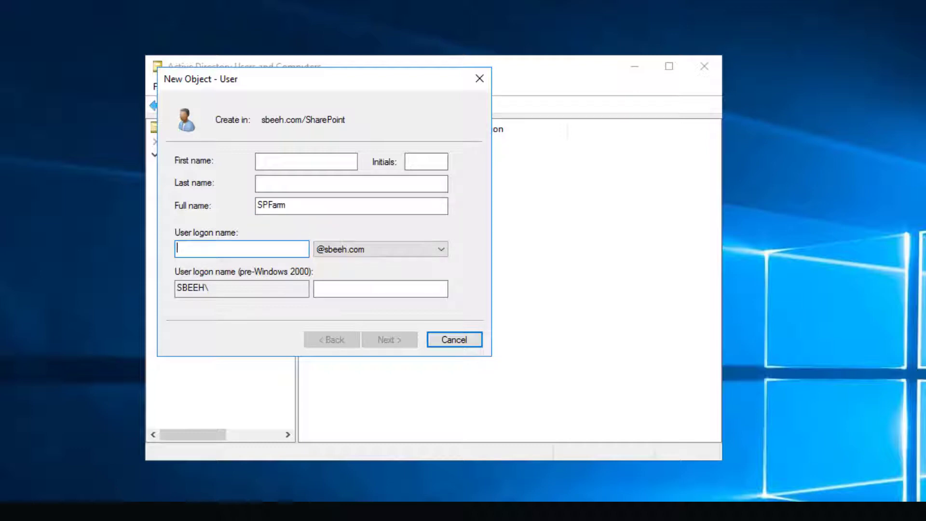
{"action": "key", "text": "ctrl+v"}
{"action": "key", "text": "Return"}
- Set an unchangeable, non-expiring SPFarm password with no change required at next logon
{"action": "left_click", "coordinate": [179, 210]}
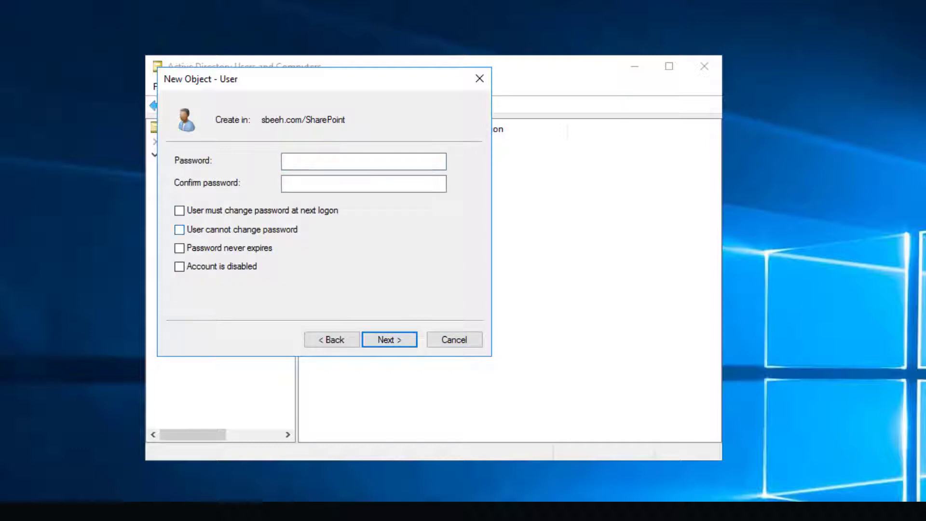
{"action": "left_click", "coordinate": [179, 229]}
{"action": "left_click", "coordinate": [364, 161]}
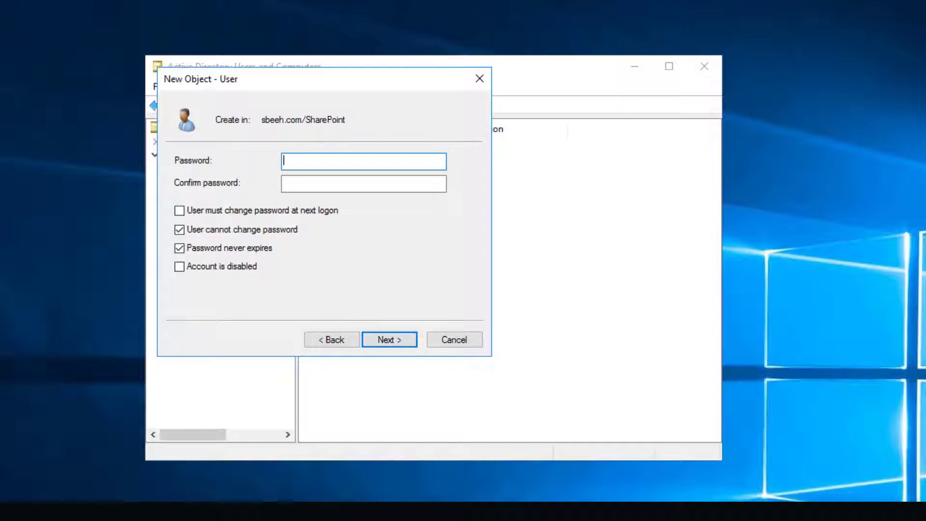
{"action": "type", "text": "Pa$$w0rd"}
{"action": "key", "text": "Tab"}
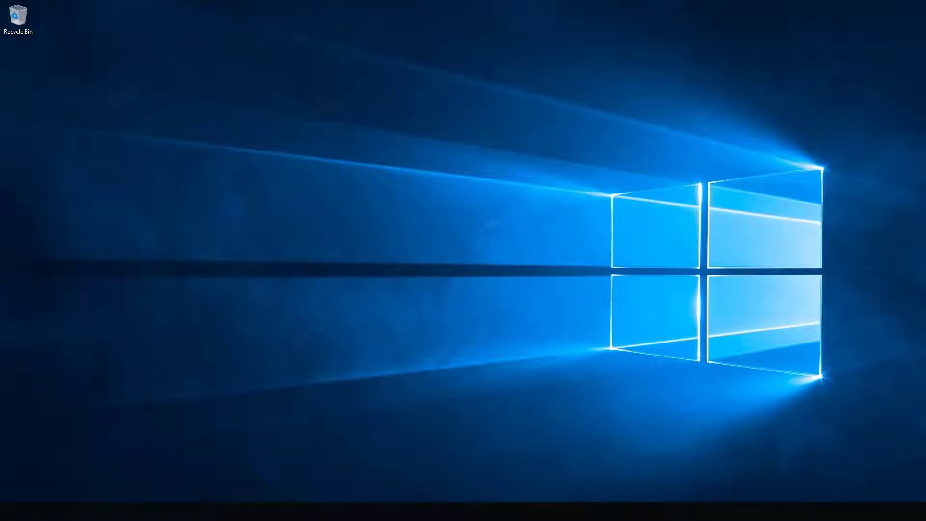
- Choose the administrator command prompt from the Win+X system tools menu
{"action": "key", "text": "super"}
{"action": "key", "text": "super"}
{"action": "key", "text": "super+x"}
{"action": "key", "text": "a"}
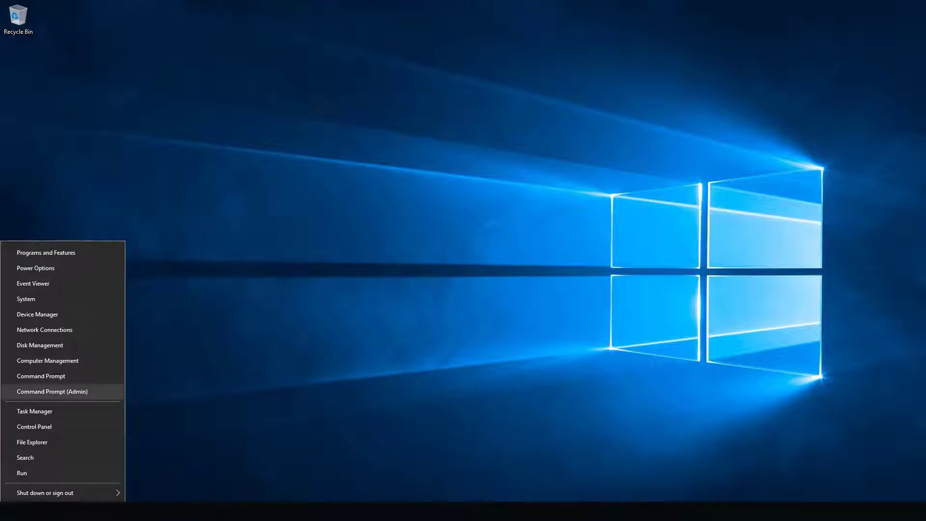
{"action": "key", "text": "Return"}
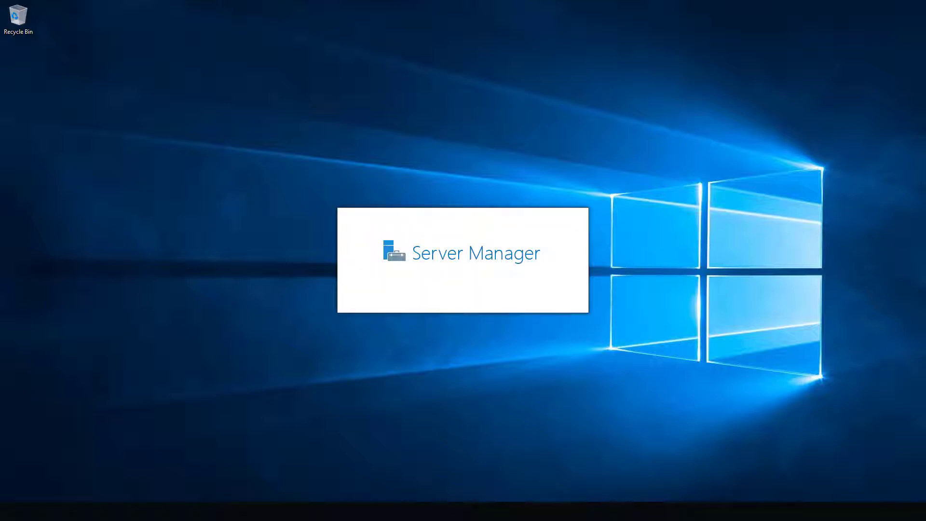
- Check This PC's system properties, then show Server Manager's Local Server properties
{"action": "key", "text": "super+e"}
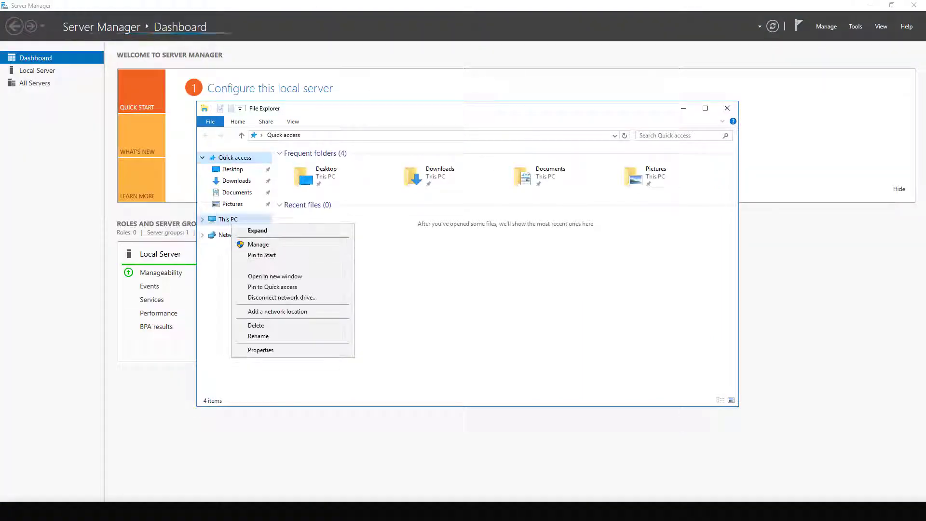
{"action": "right_click", "coordinate": [231, 222]}
{"action": "left_click", "coordinate": [260, 350]}
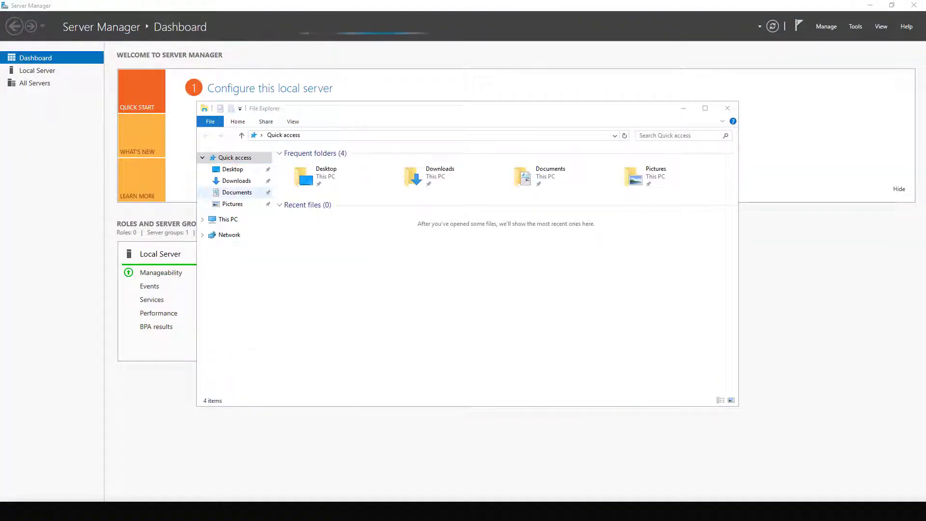
{"action": "left_click", "coordinate": [740, 121]}
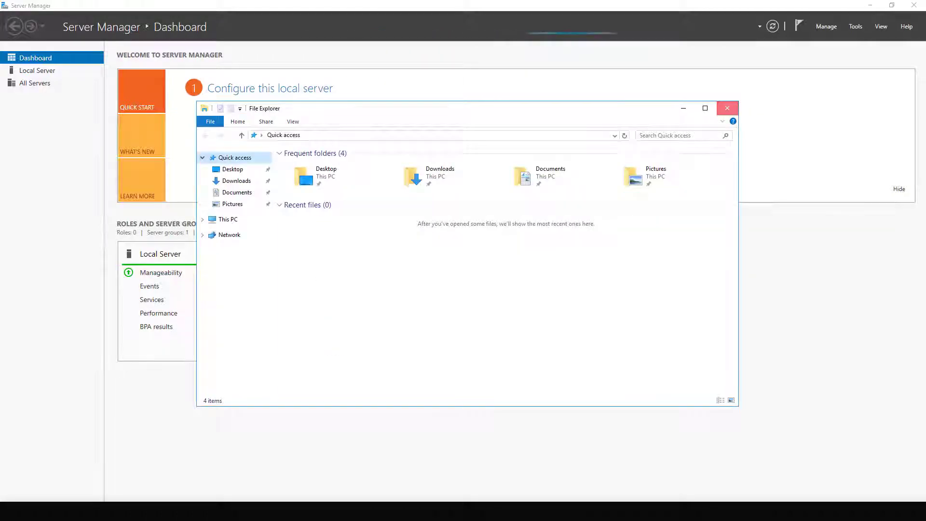
{"action": "left_click", "coordinate": [728, 108]}
{"action": "left_click", "coordinate": [38, 70]}
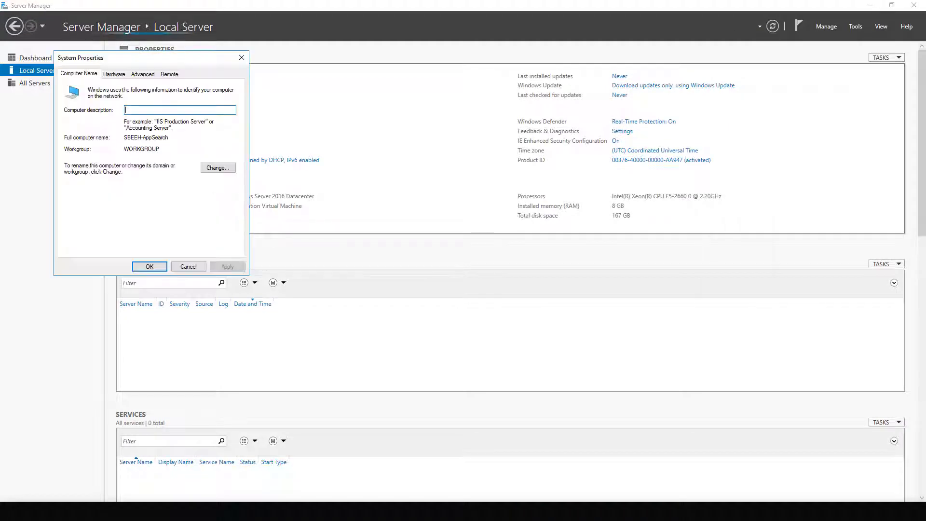
- Change the computer's membership to the domain sbeeh.com in the name and domain settings
{"action": "left_click", "coordinate": [224, 167]}
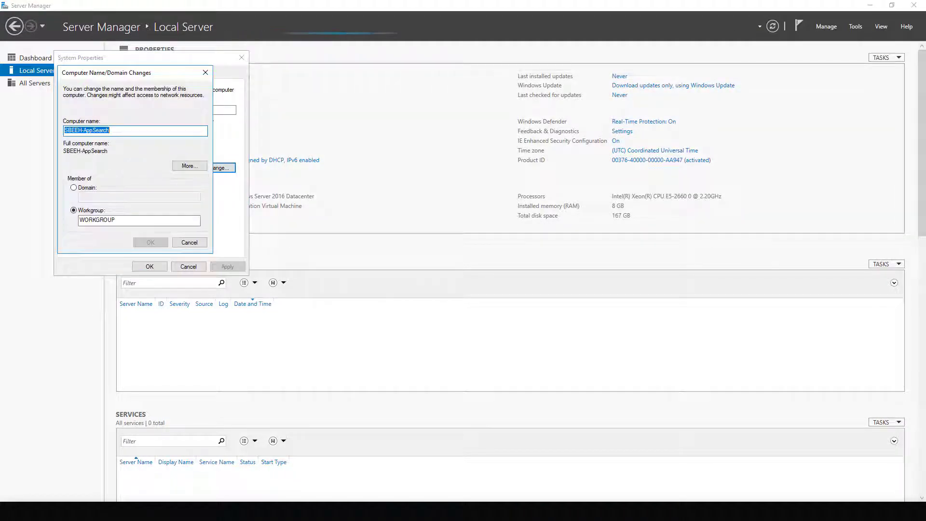
{"action": "left_click", "coordinate": [73, 187]}
{"action": "left_click", "coordinate": [139, 196]}
{"action": "type", "text": "sbeeh.com"}
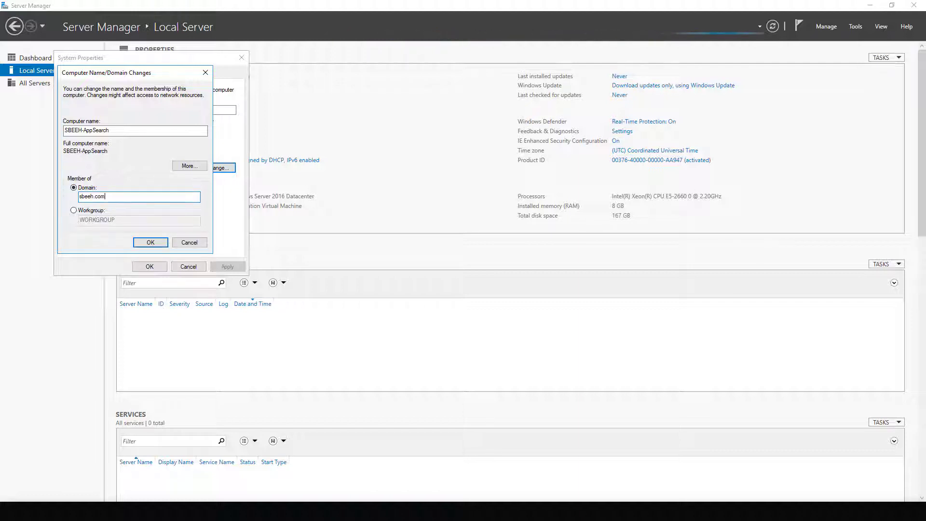
{"action": "key", "text": "Return"}
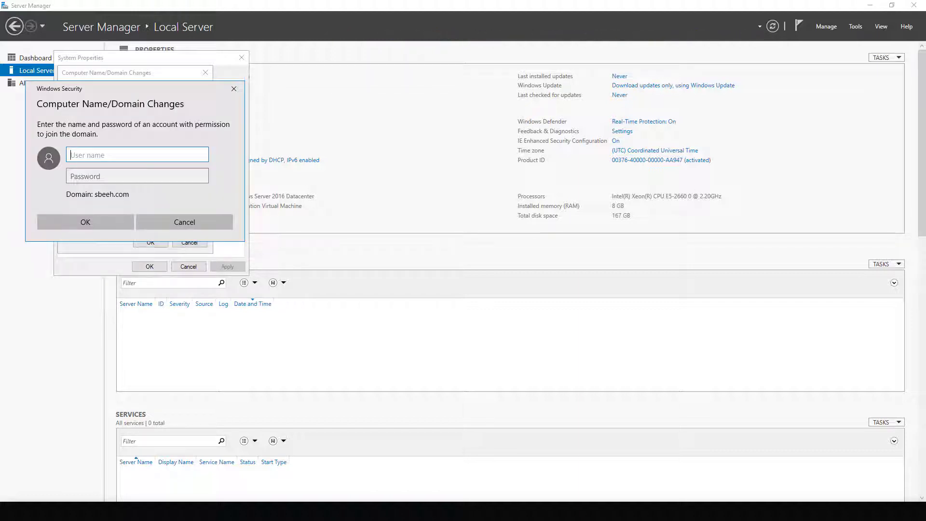
- Enter the domain admin credentials, accept the welcome, close System Properties and restart later
{"action": "type", "text": "msbeeh"}
{"action": "key", "text": "Tab"}
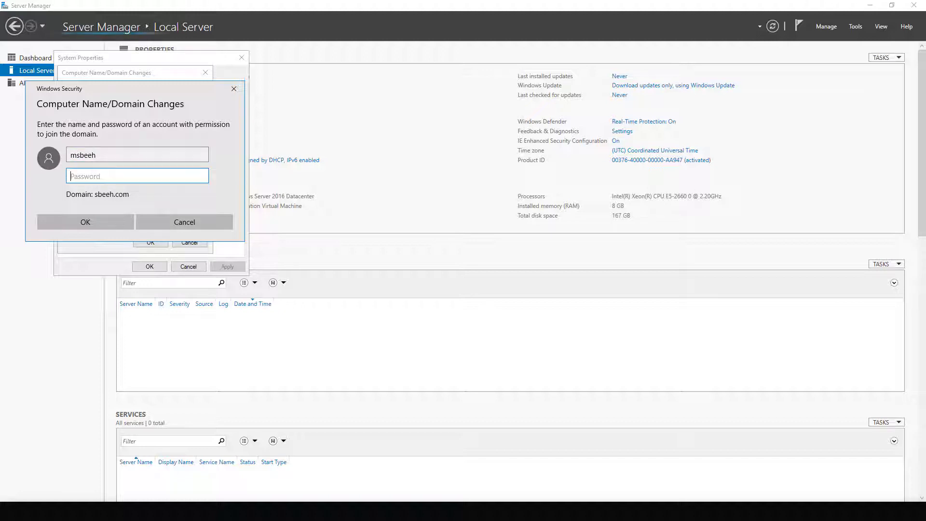
{"action": "type", "text": "••••••••"}
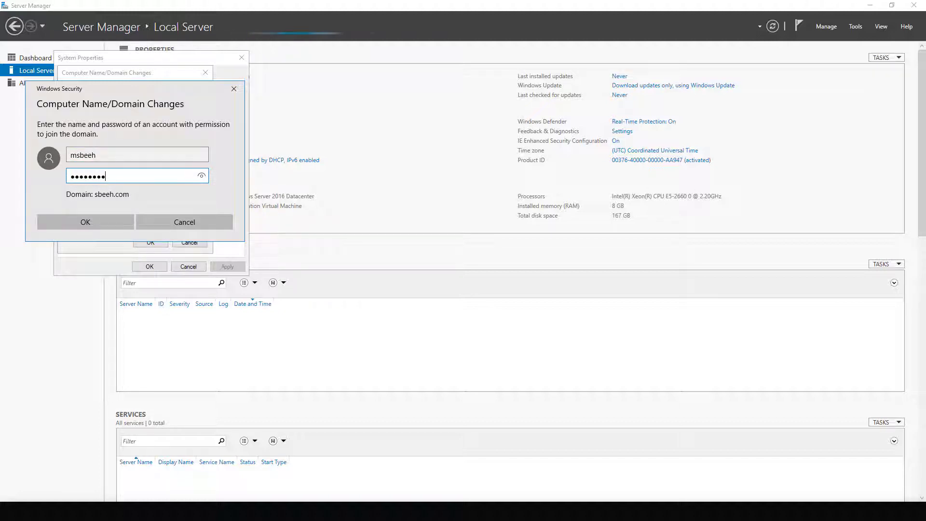
{"action": "type", "text": "•••••"}
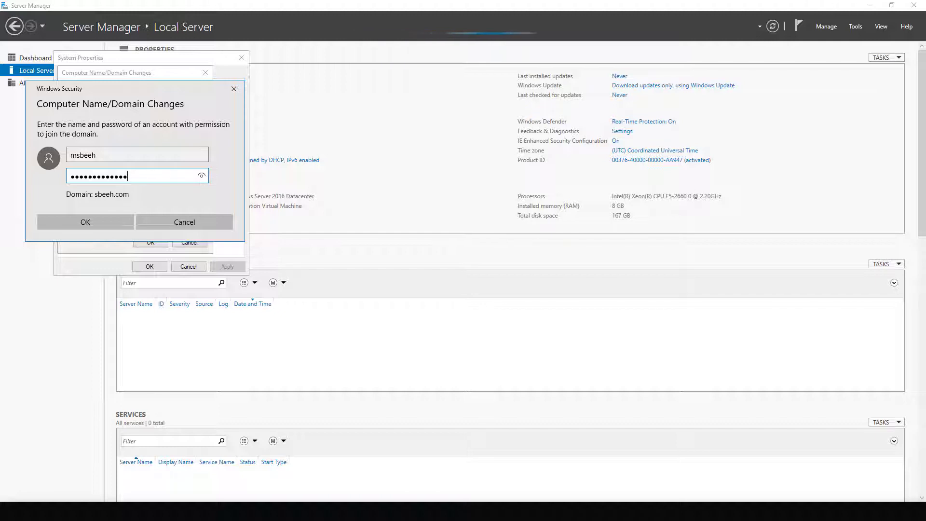
{"action": "key", "text": "Return"}
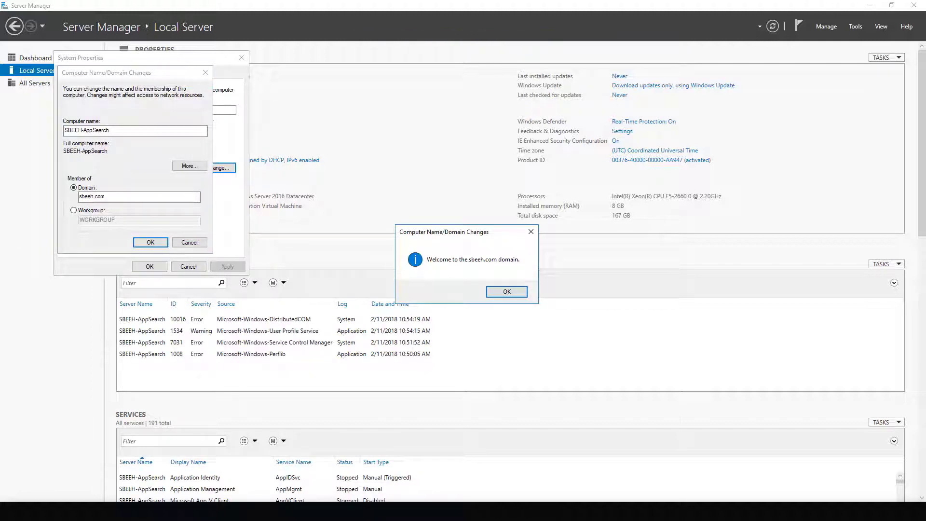
{"action": "key", "text": "Return"}
{"action": "key", "text": "Return"}
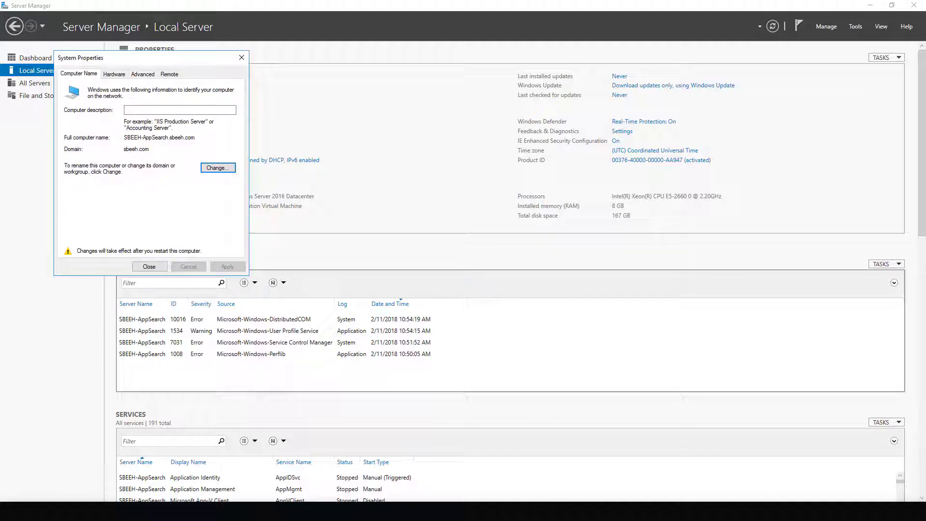
{"action": "key", "text": "Escape"}
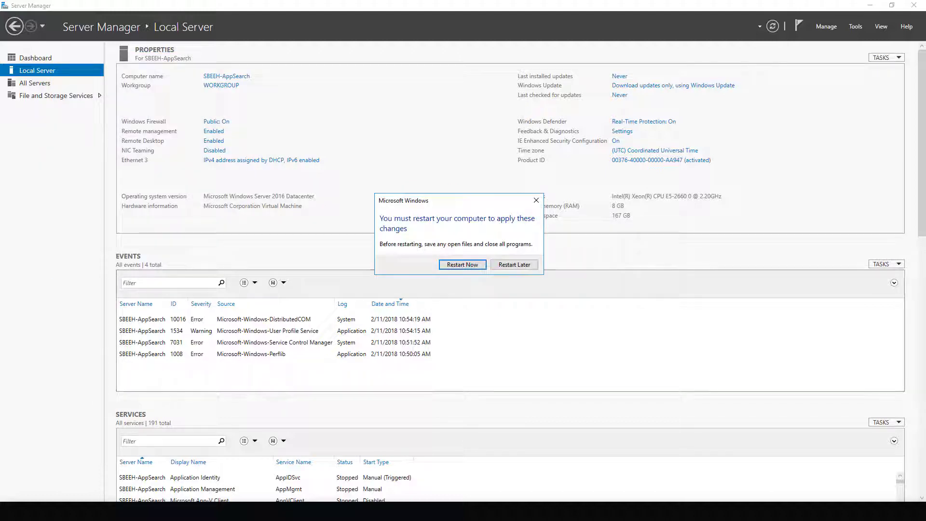
{"action": "key", "text": "Escape"}
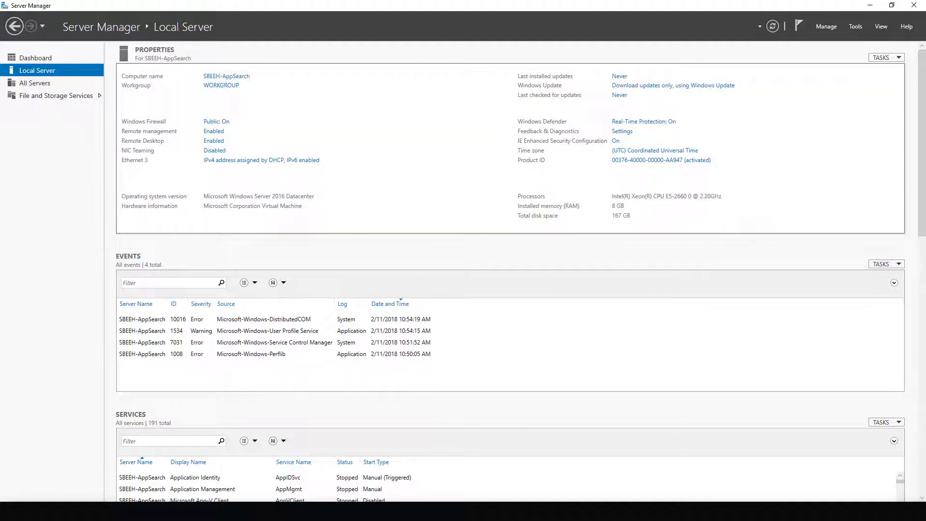
- Open Computer Management and bring up the local Administrators group's properties
{"action": "key", "text": "alt+t"}
{"action": "key", "text": "Down"}
{"action": "key", "text": "Down"}
{"action": "key", "text": "Down"}
{"action": "key", "text": "Down"}
{"action": "key", "text": "Down"}
{"action": "key", "text": "Down"}
{"action": "key", "text": "Down"}
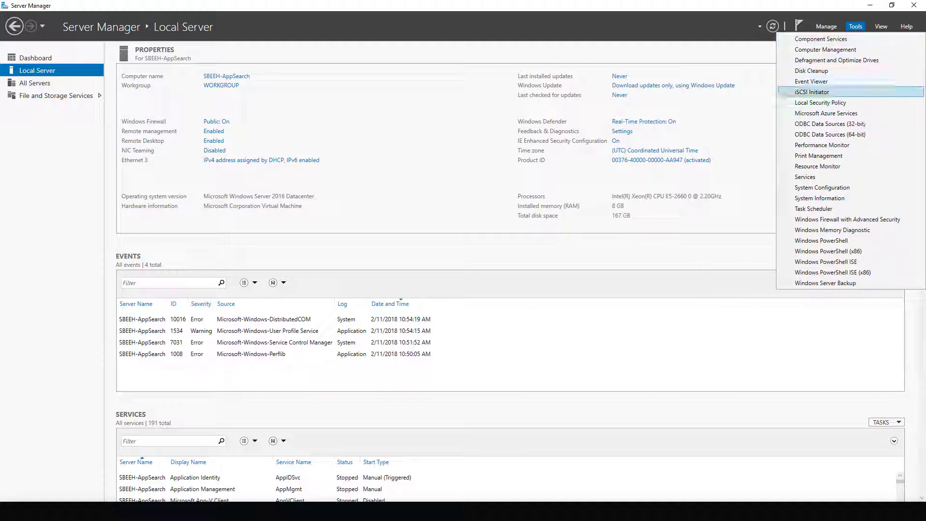
{"action": "key", "text": "Up"}
{"action": "key", "text": "Up"}
{"action": "key", "text": "Up"}
{"action": "key", "text": "Up"}
{"action": "key", "text": "Up"}
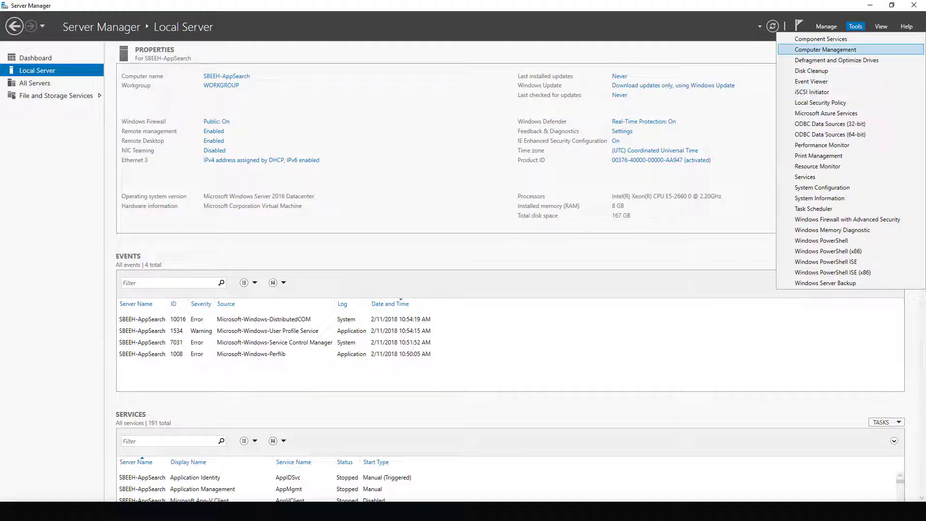
{"action": "key", "text": "Return"}
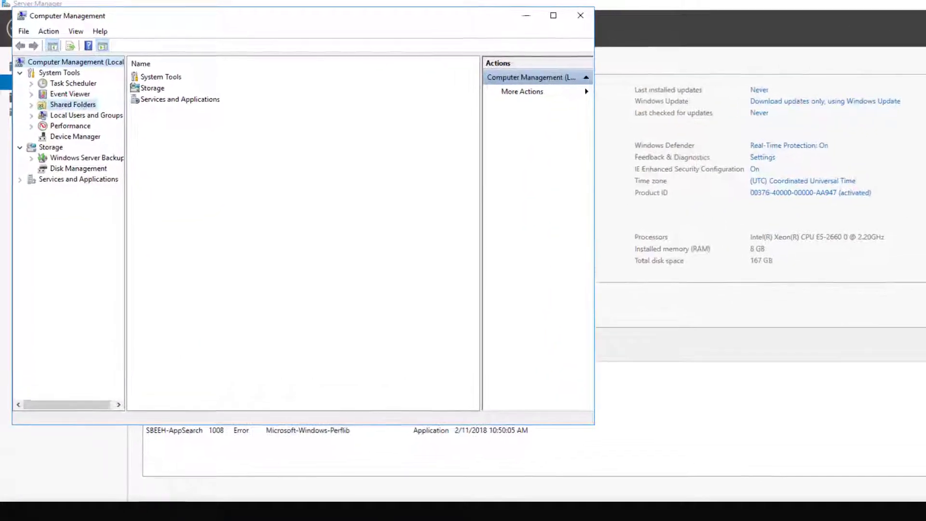
{"action": "left_click", "coordinate": [68, 98]}
{"action": "left_click", "coordinate": [80, 108]}
{"action": "double_click", "coordinate": [179, 101]}
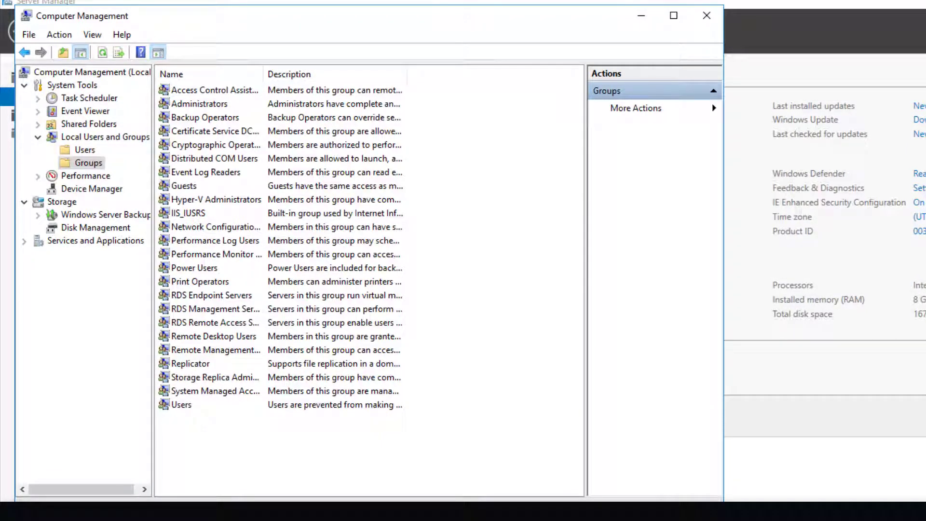
{"action": "double_click", "coordinate": [199, 103]}
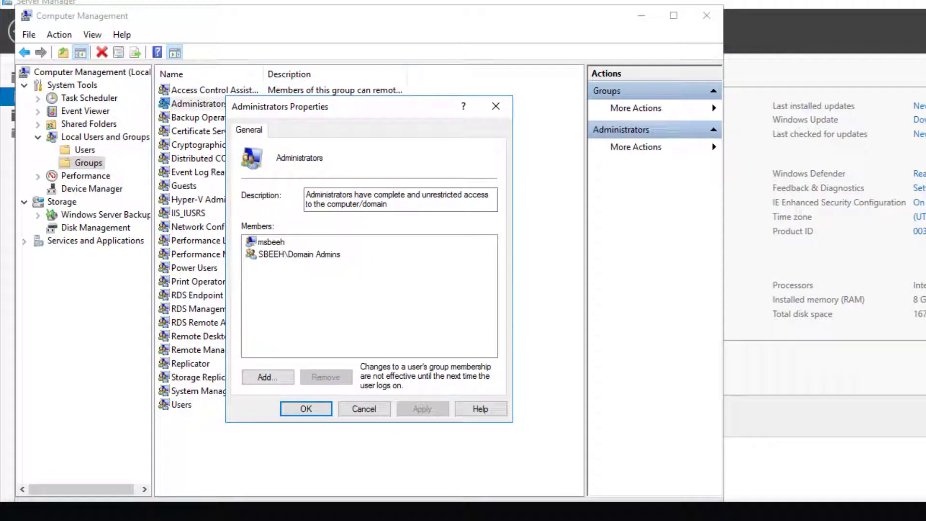
- Add spadmin to Administrators, authenticating with domain credentials, and save the group
{"action": "left_click", "coordinate": [268, 377]}
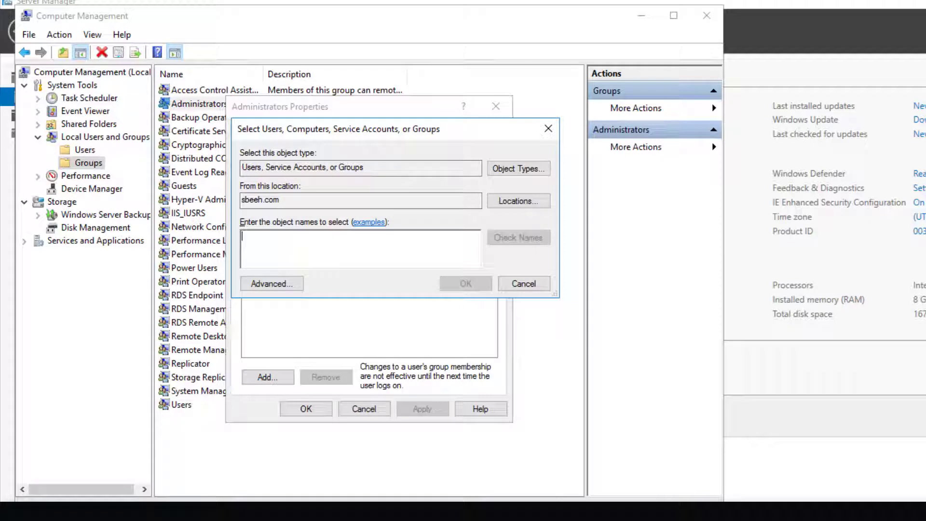
{"action": "type", "text": "spad"}
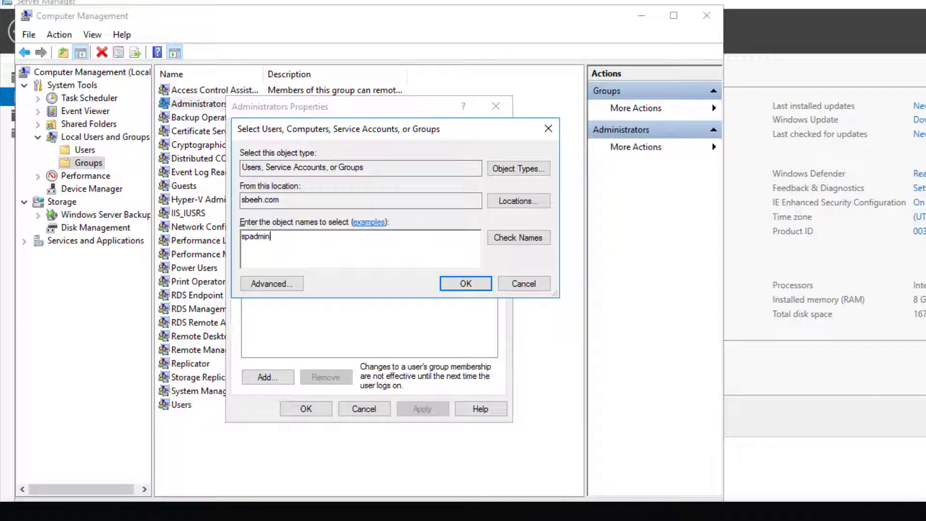
{"action": "type", "text": "min"}
{"action": "key", "text": "Return"}
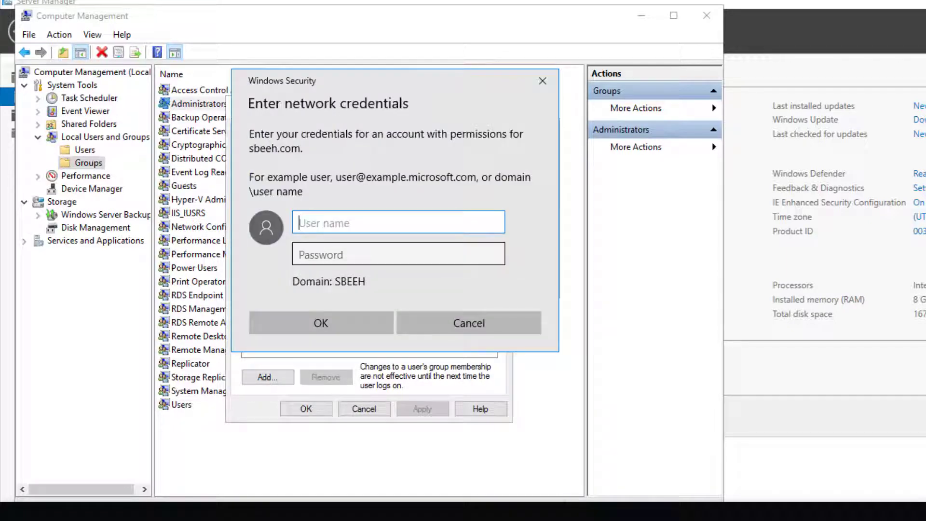
{"action": "type", "text": "msbeeh"}
{"action": "key", "text": "Tab"}
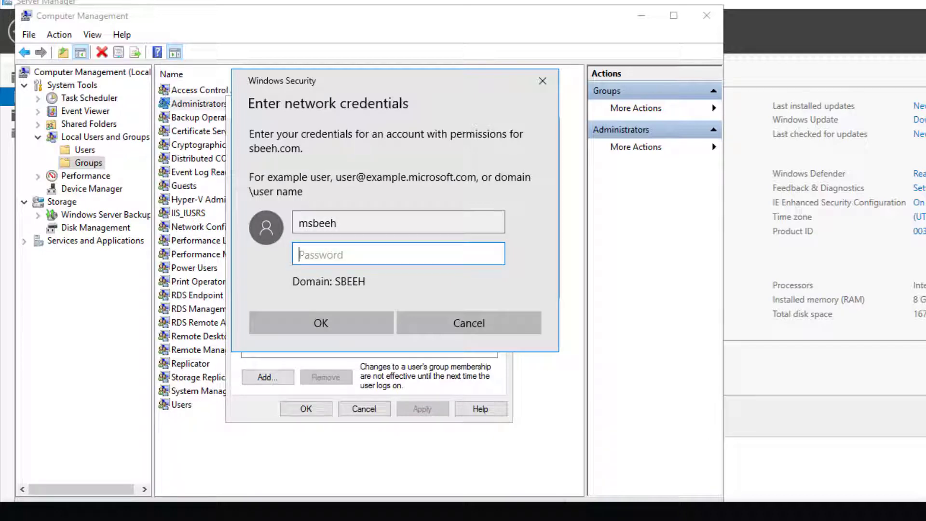
{"action": "type", "text": "***"}
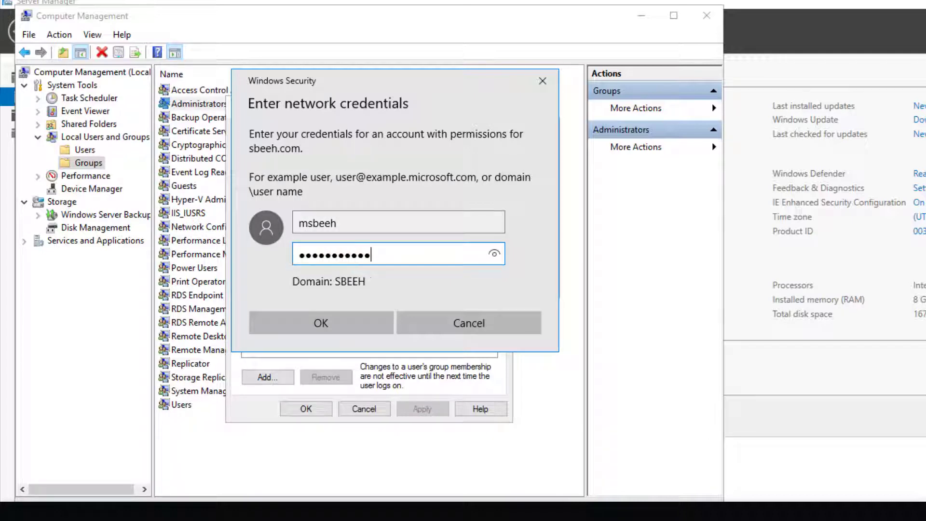
{"action": "key", "text": "Return"}
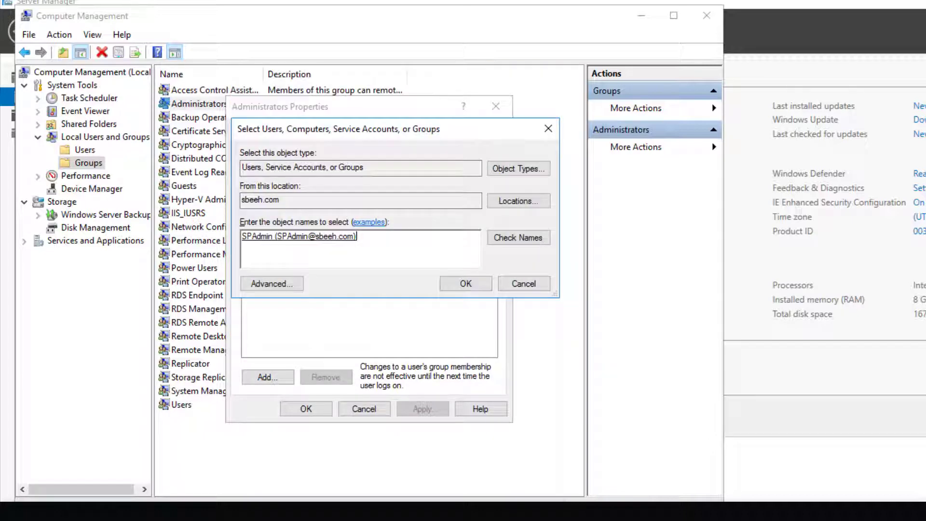
{"action": "key", "text": "Return"}
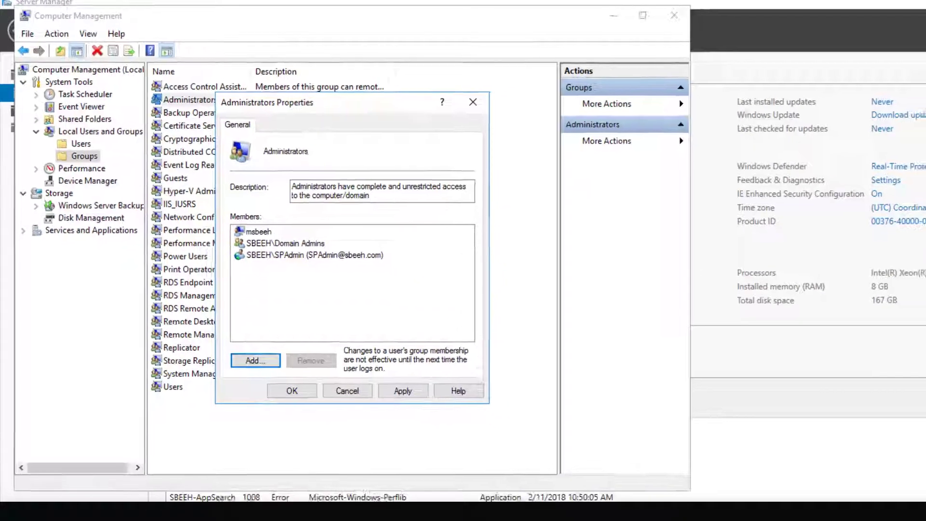
{"action": "key", "text": "Return"}
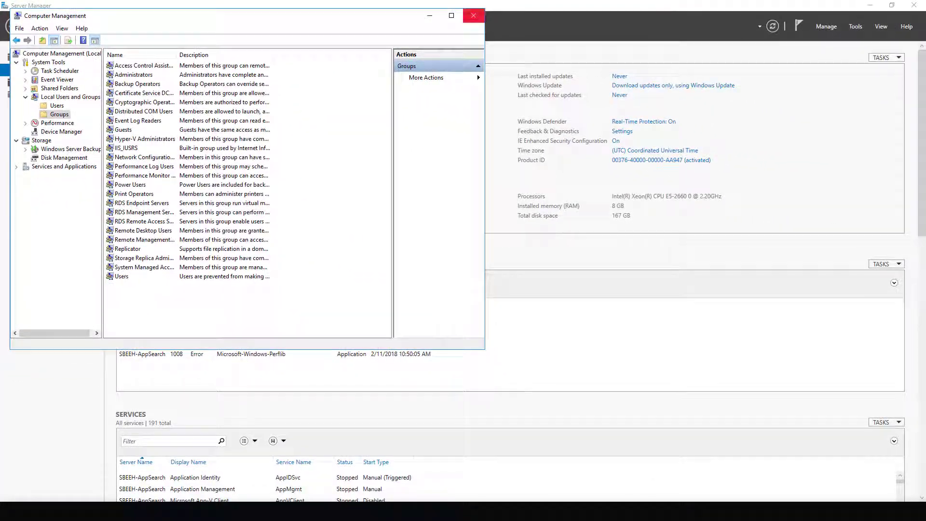
- Close the management windows, restart the server with an unplanned reason, and reconnect remotely
{"action": "left_click", "coordinate": [605, 15]}
{"action": "left_click", "coordinate": [914, 5]}
{"action": "key", "text": "super"}
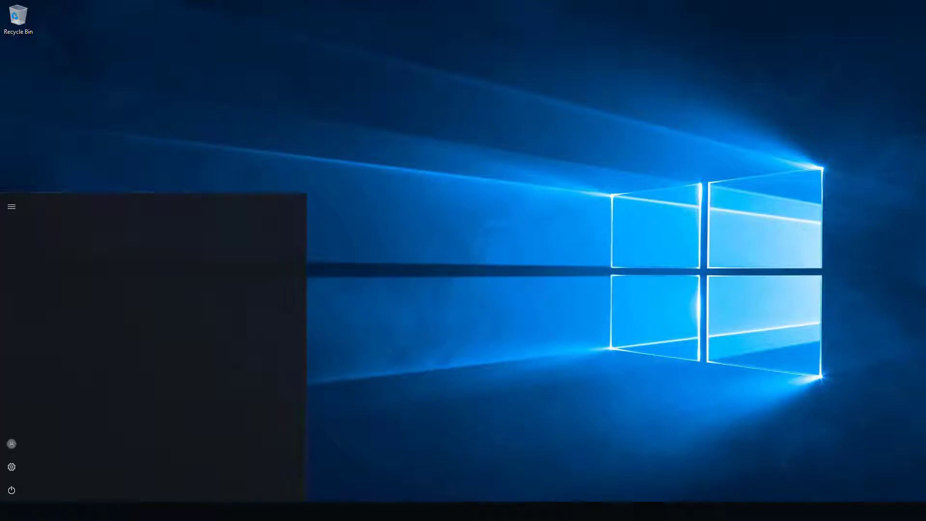
{"action": "left_click", "coordinate": [11, 490]}
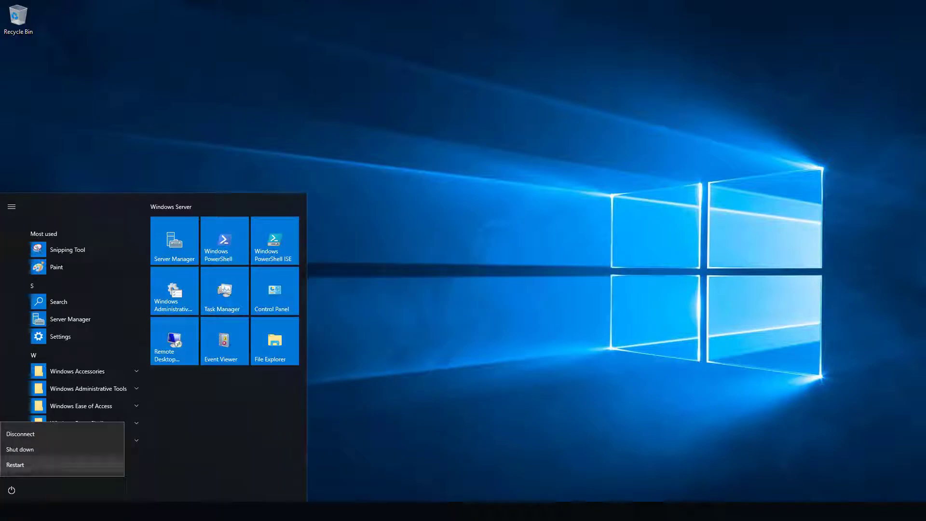
{"action": "left_click", "coordinate": [15, 465]}
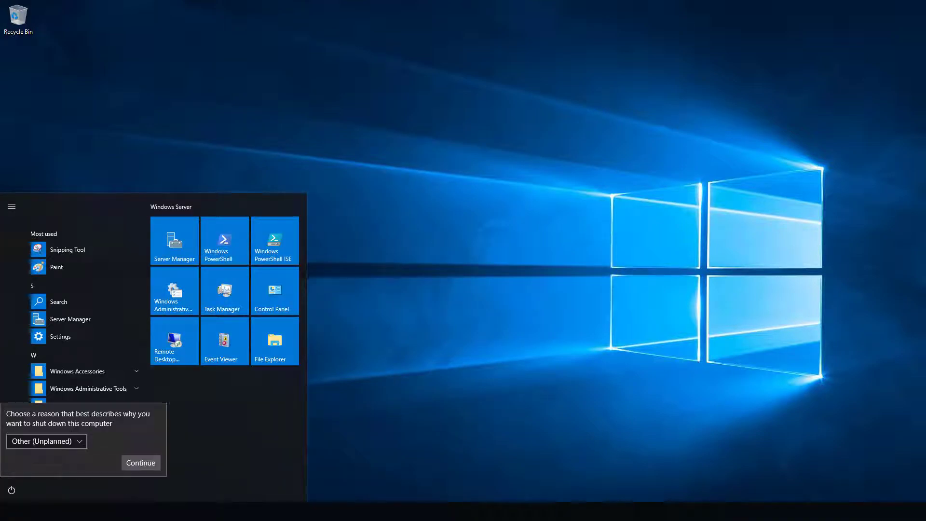
{"action": "left_click", "coordinate": [141, 463]}
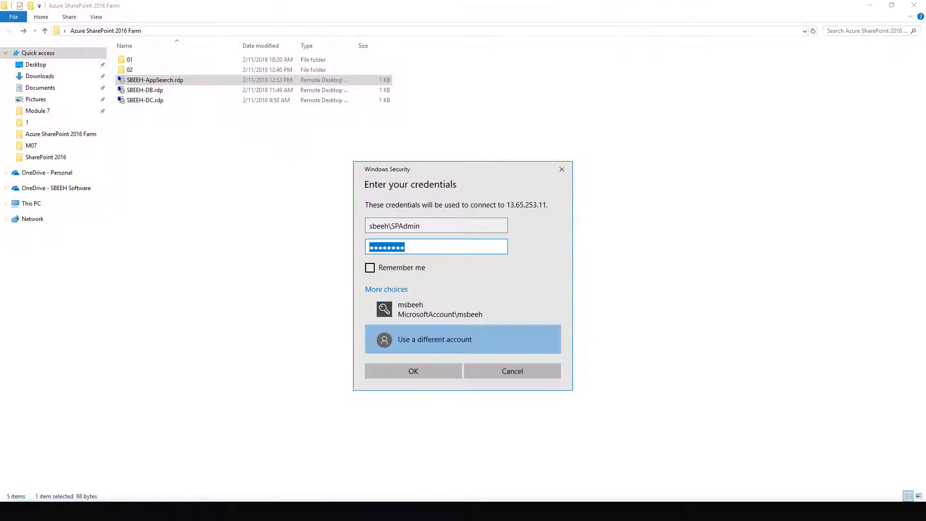
{"action": "key", "text": "Return"}
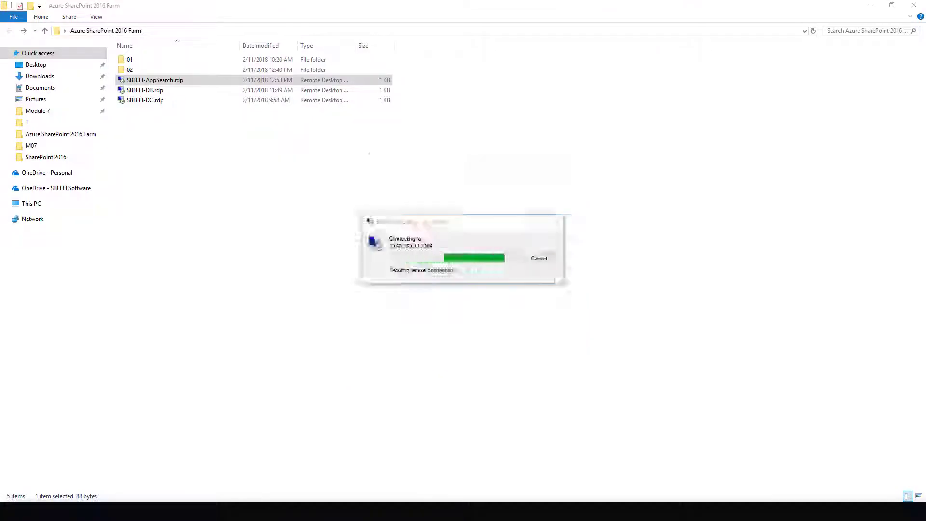